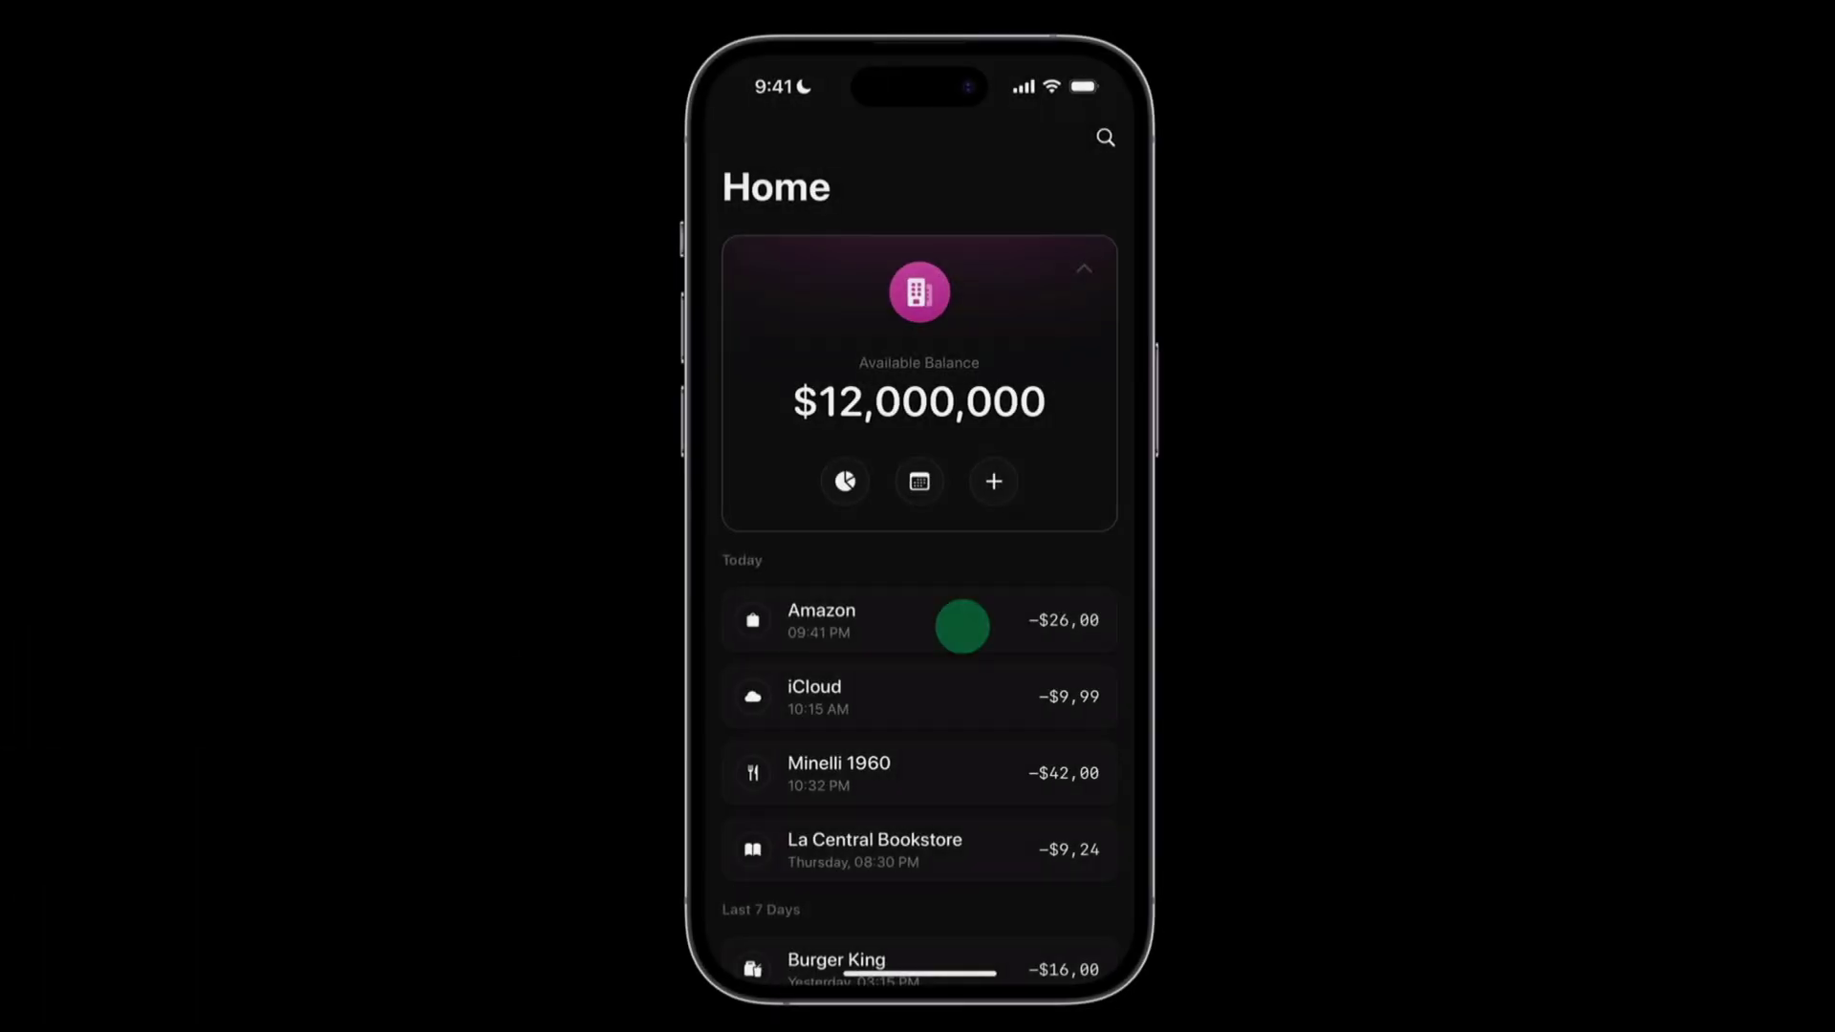
pyautogui.moveTo(994, 639)
pyautogui.mouseDown()
pyautogui.moveTo(1016, 274)
pyautogui.moveTo(1004, 610)
pyautogui.moveTo(1024, 443)
pyautogui.moveTo(1029, 328)
pyautogui.moveTo(995, 762)
pyautogui.mouseUp()
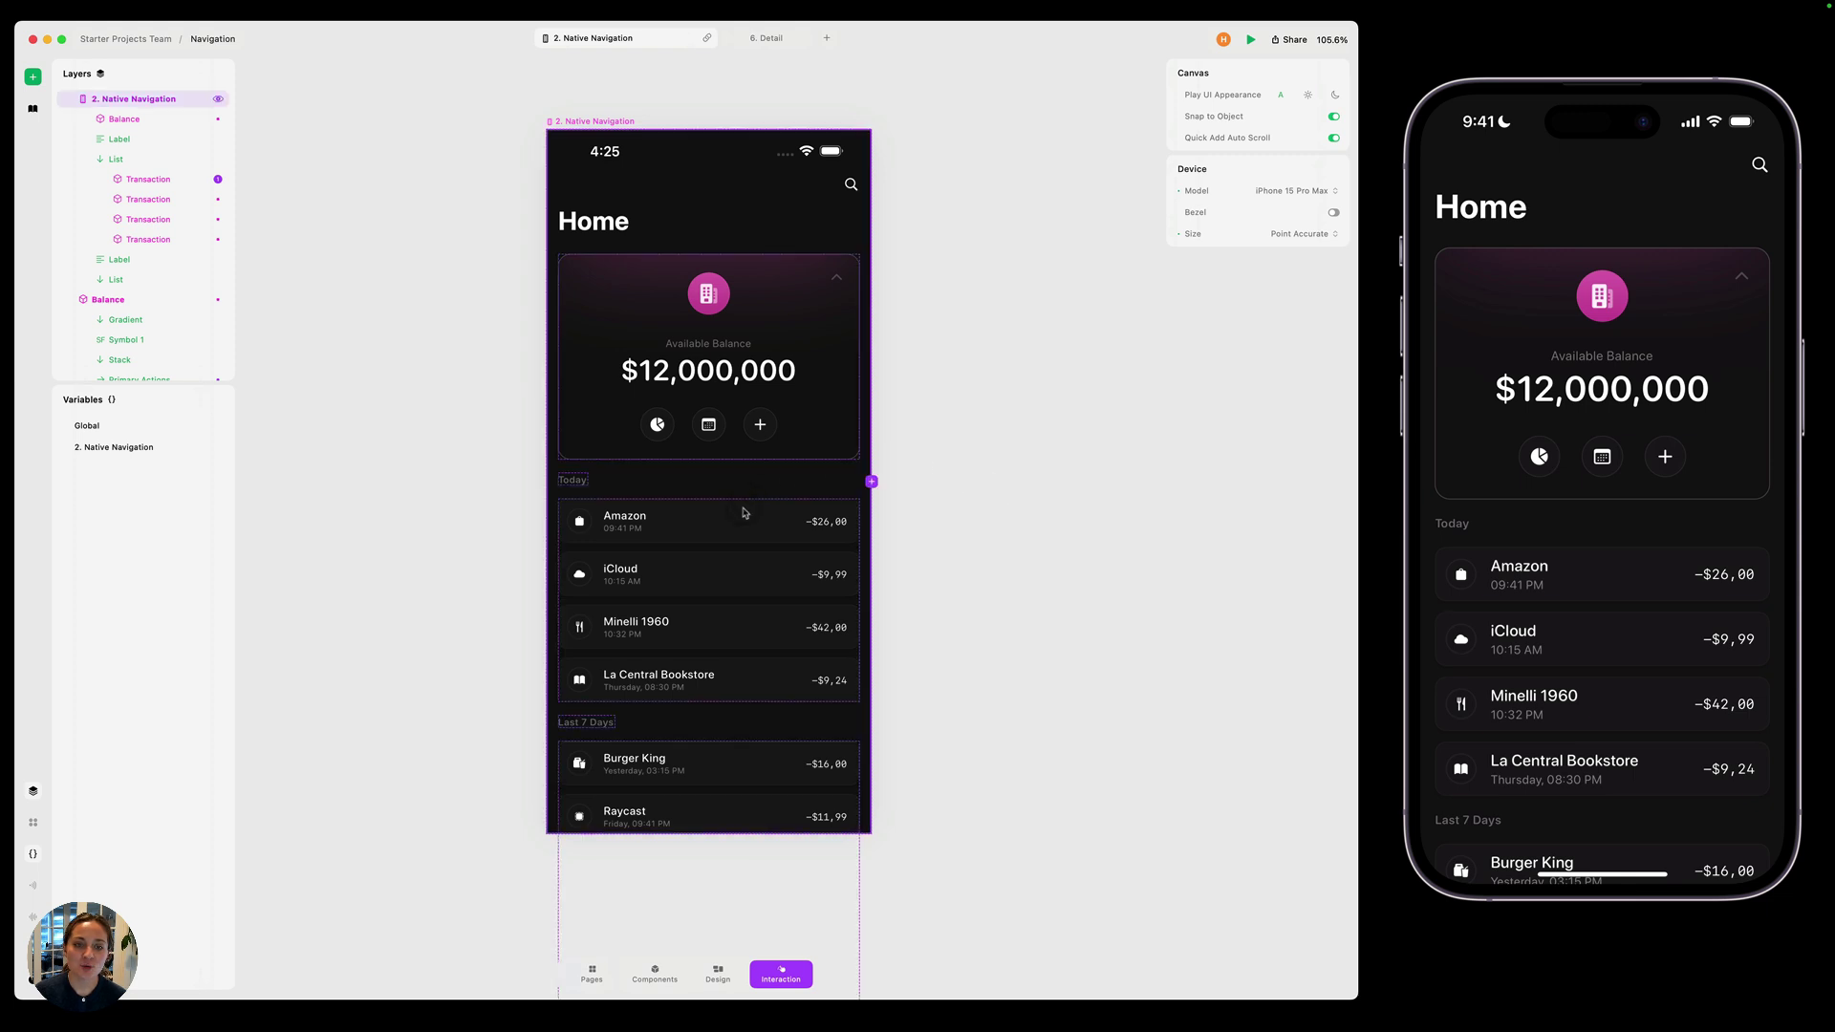
# - Add a single-tap trigger to the Amazon transaction with an Open Sheet action that opens the page 6. Detail
pyautogui.click(755, 524)
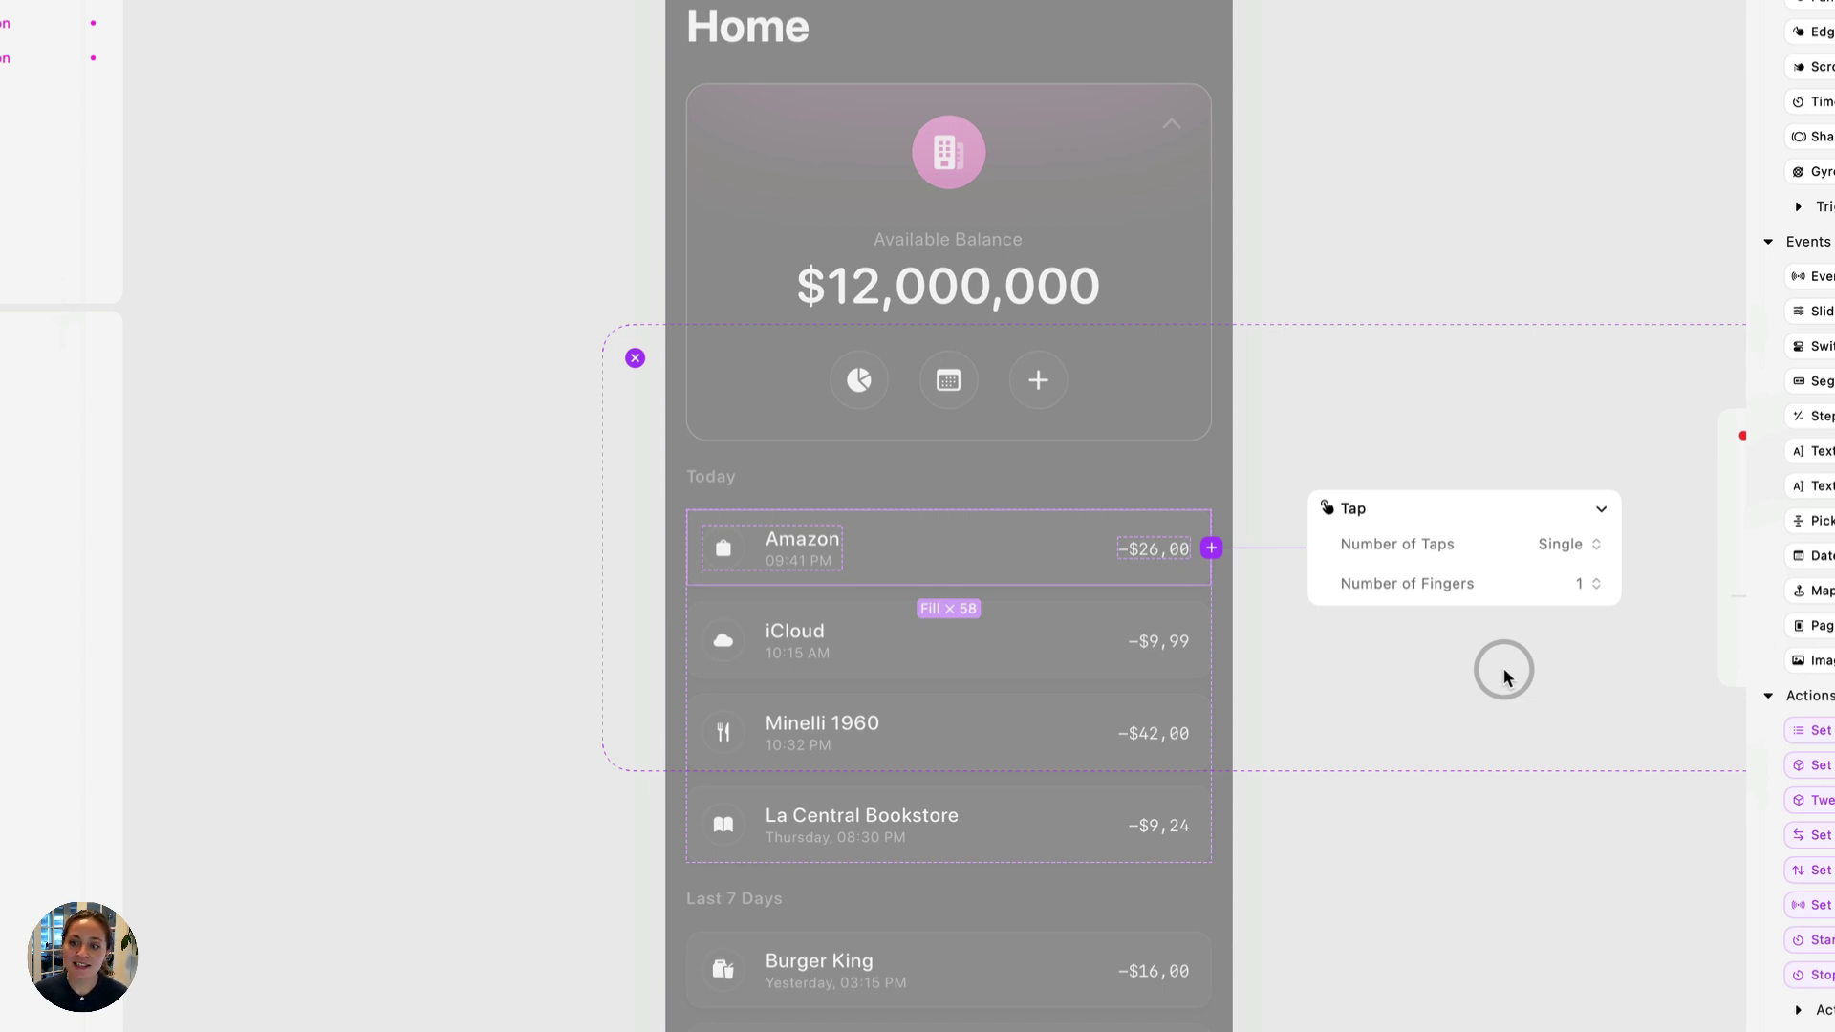
pyautogui.click(1638, 544)
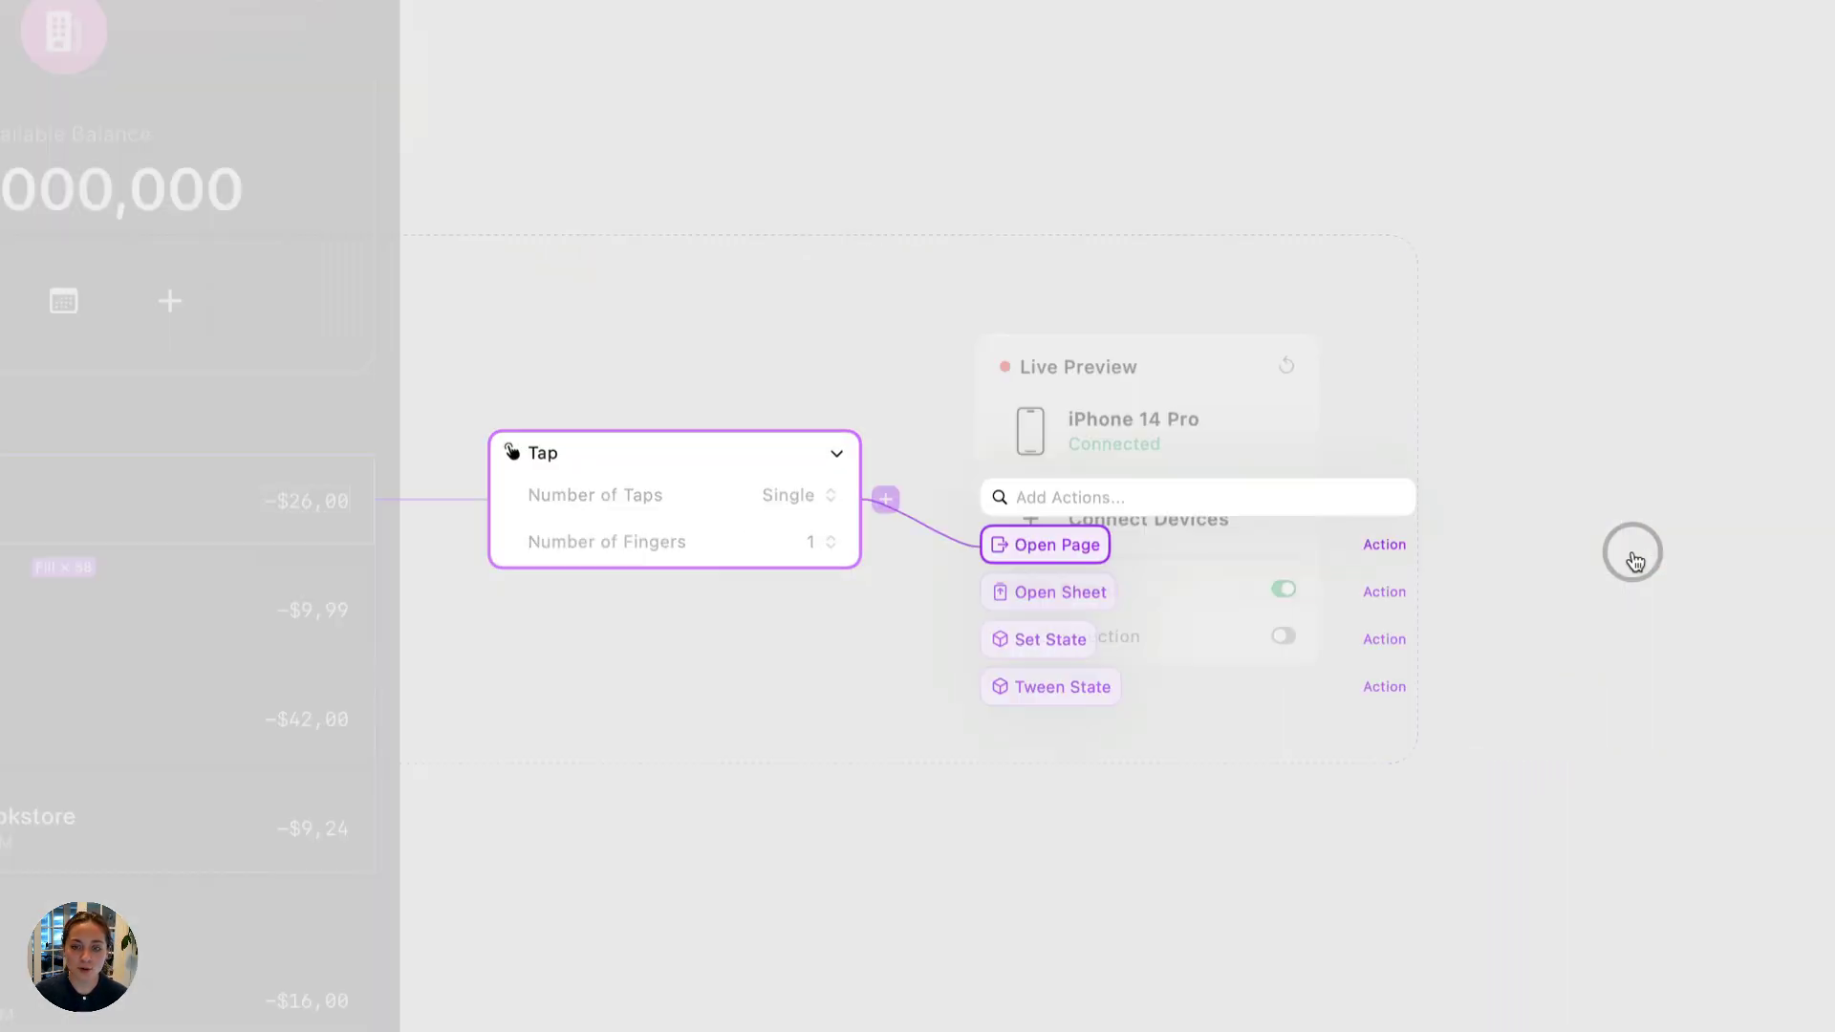
pyautogui.write('open')
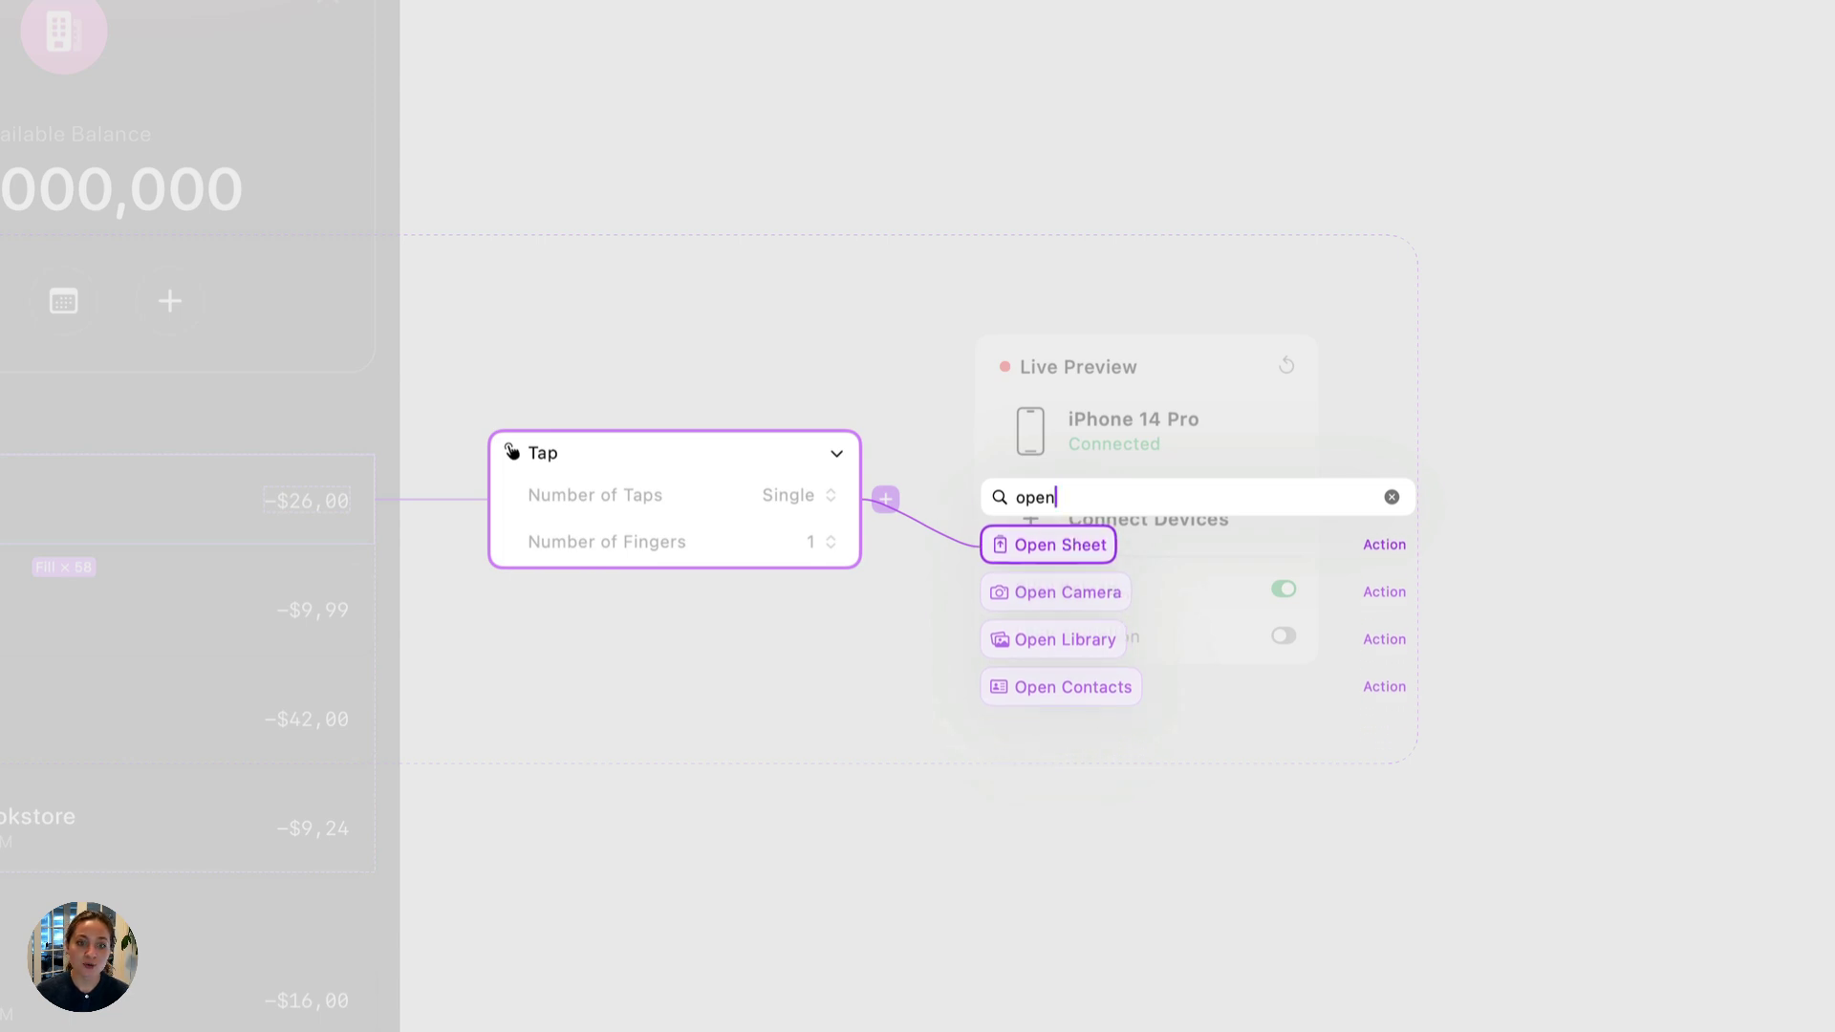
pyautogui.press('Return')
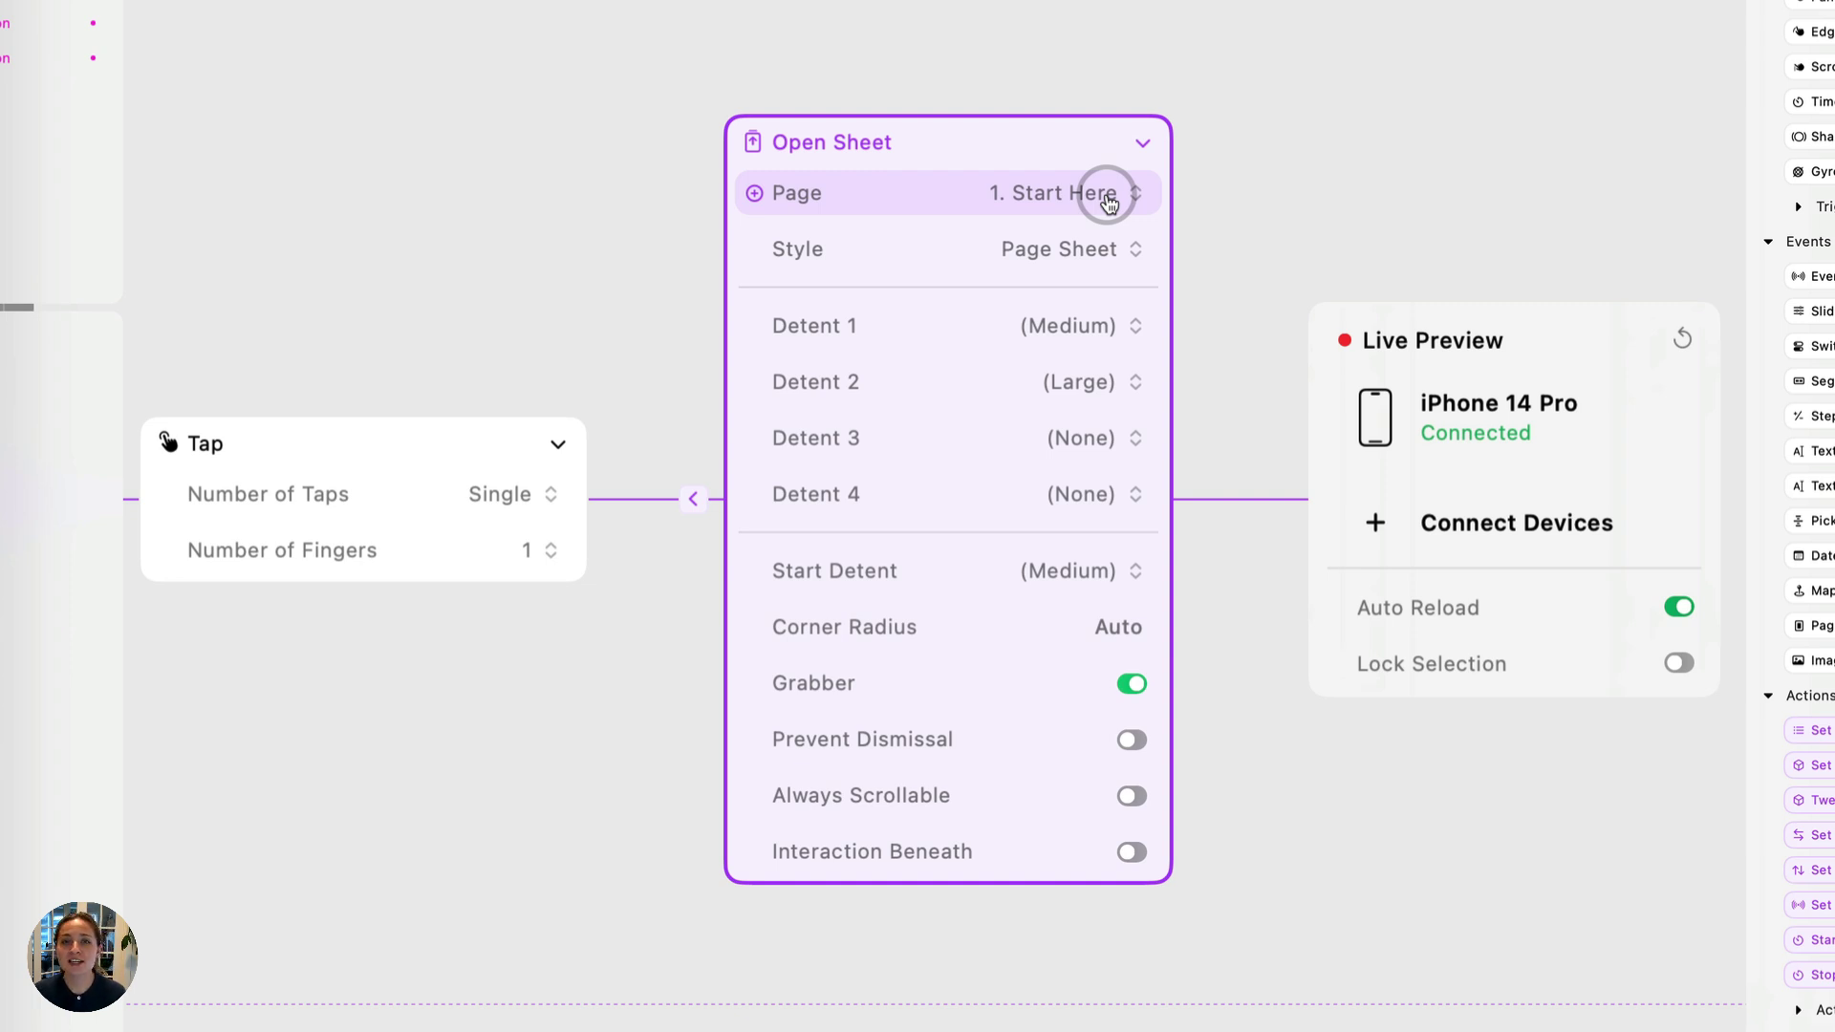
pyautogui.click(1109, 199)
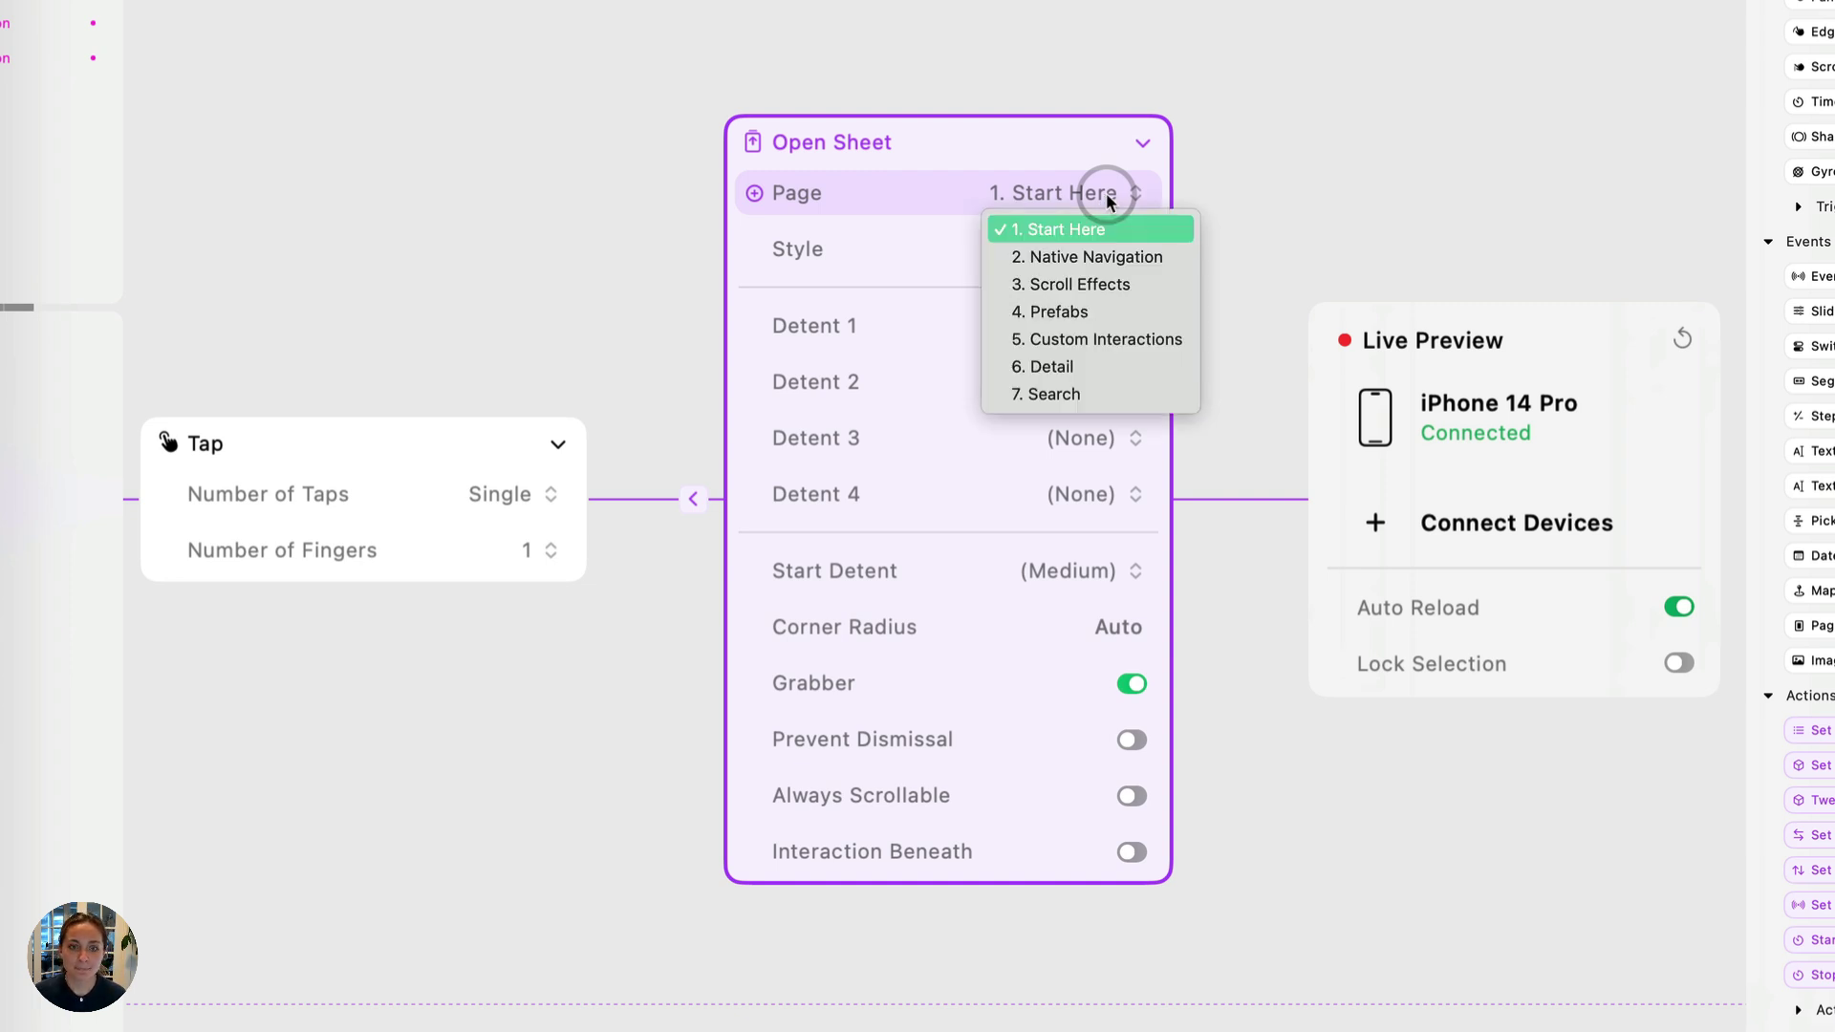
pyautogui.click(1063, 369)
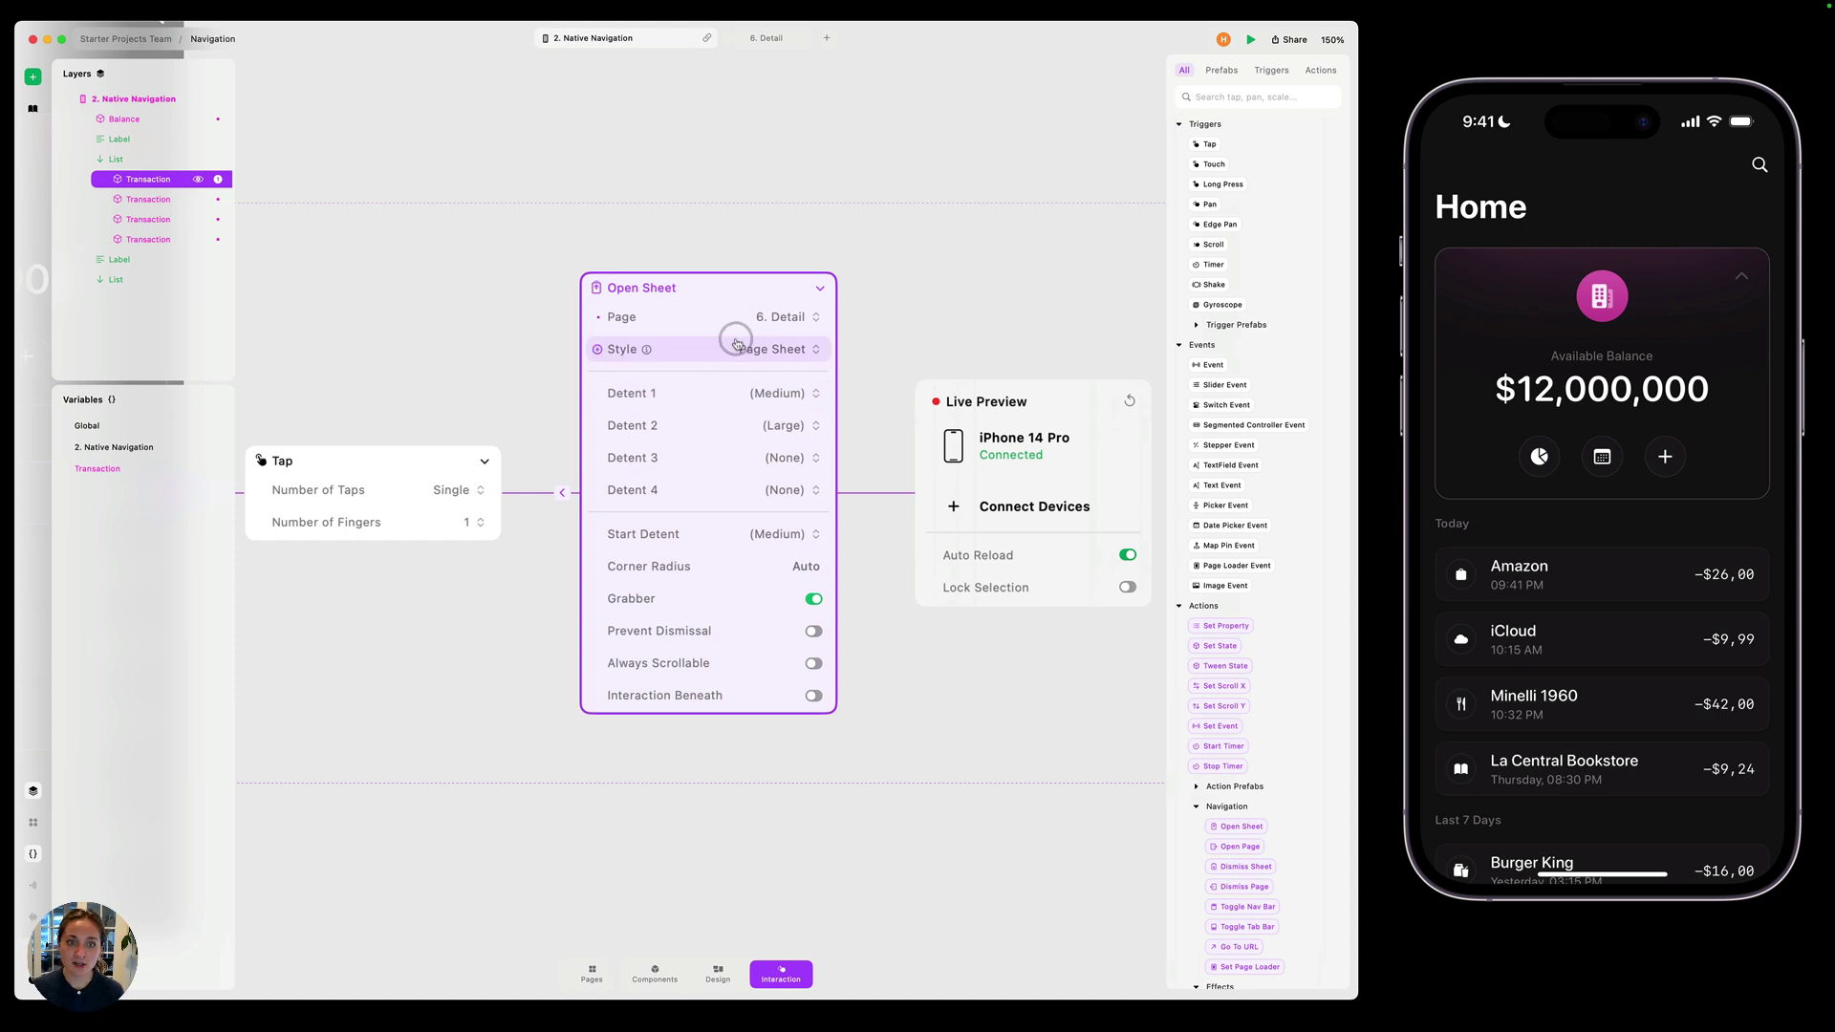
# - Try the Form Sheet style on the Open Sheet action and return it to Page Sheet
pyautogui.click(798, 350)
pyautogui.click(788, 386)
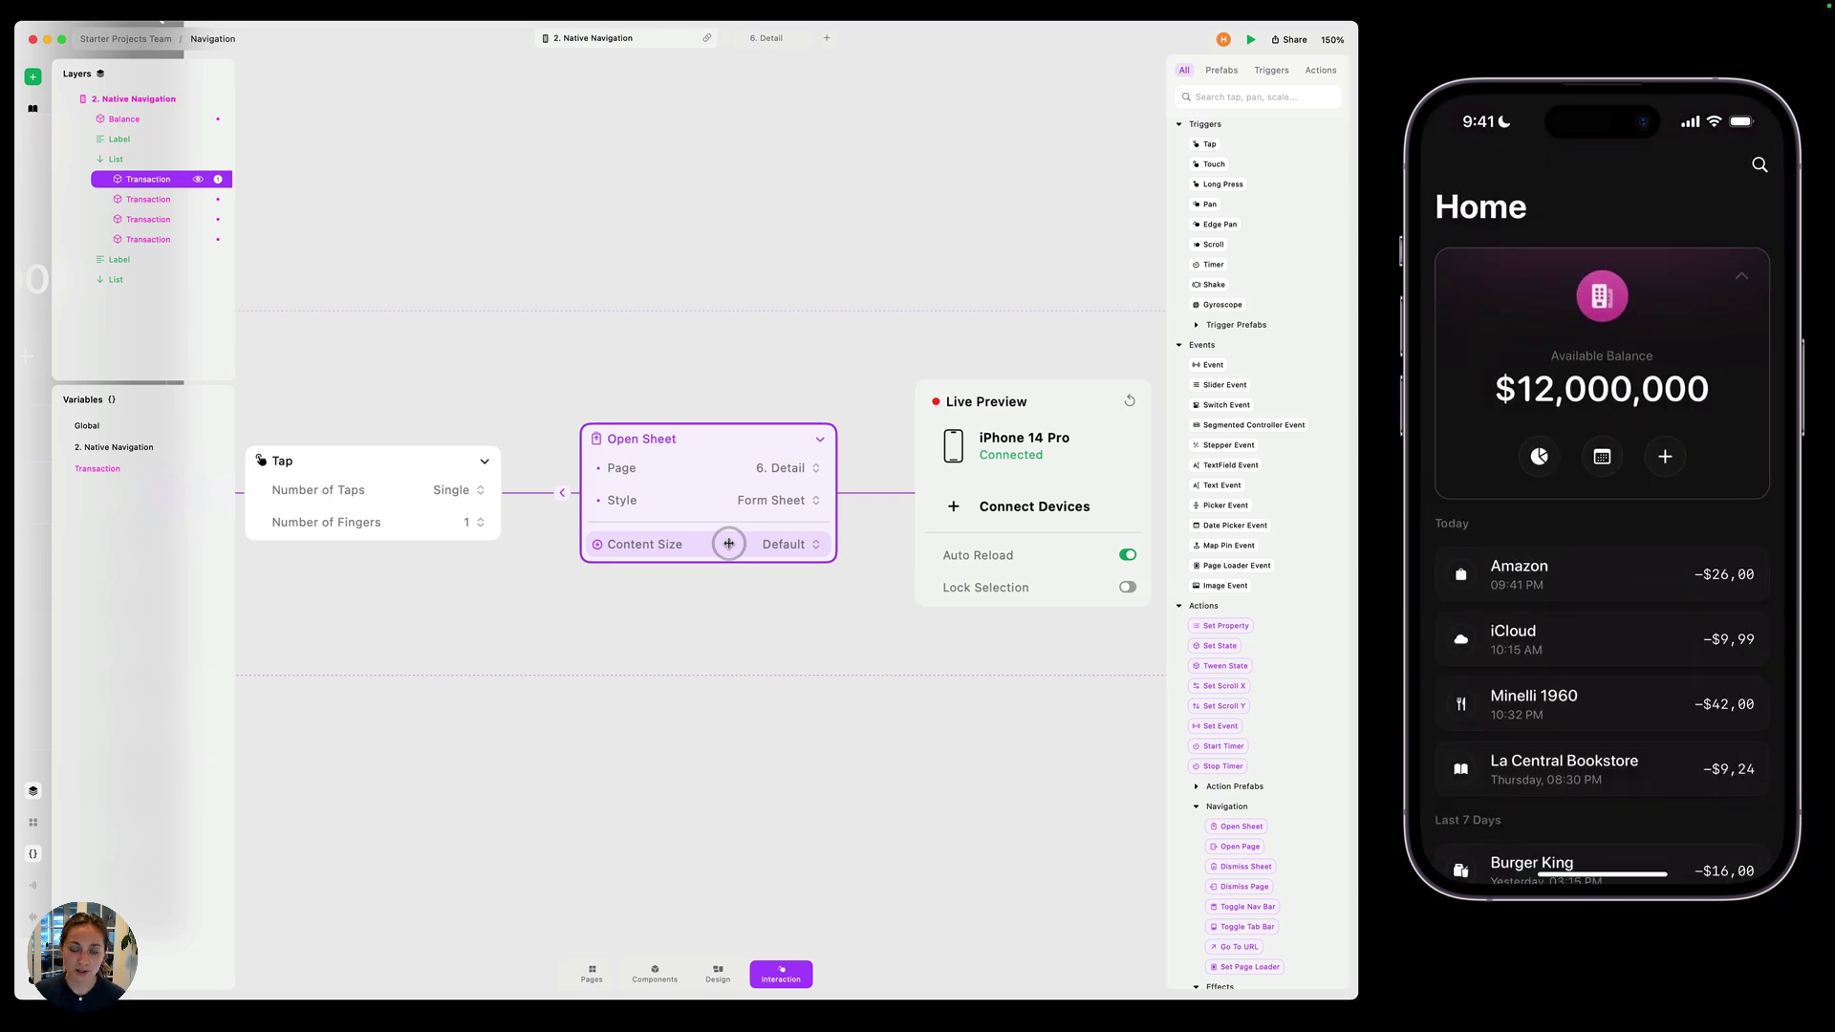
pyautogui.click(771, 503)
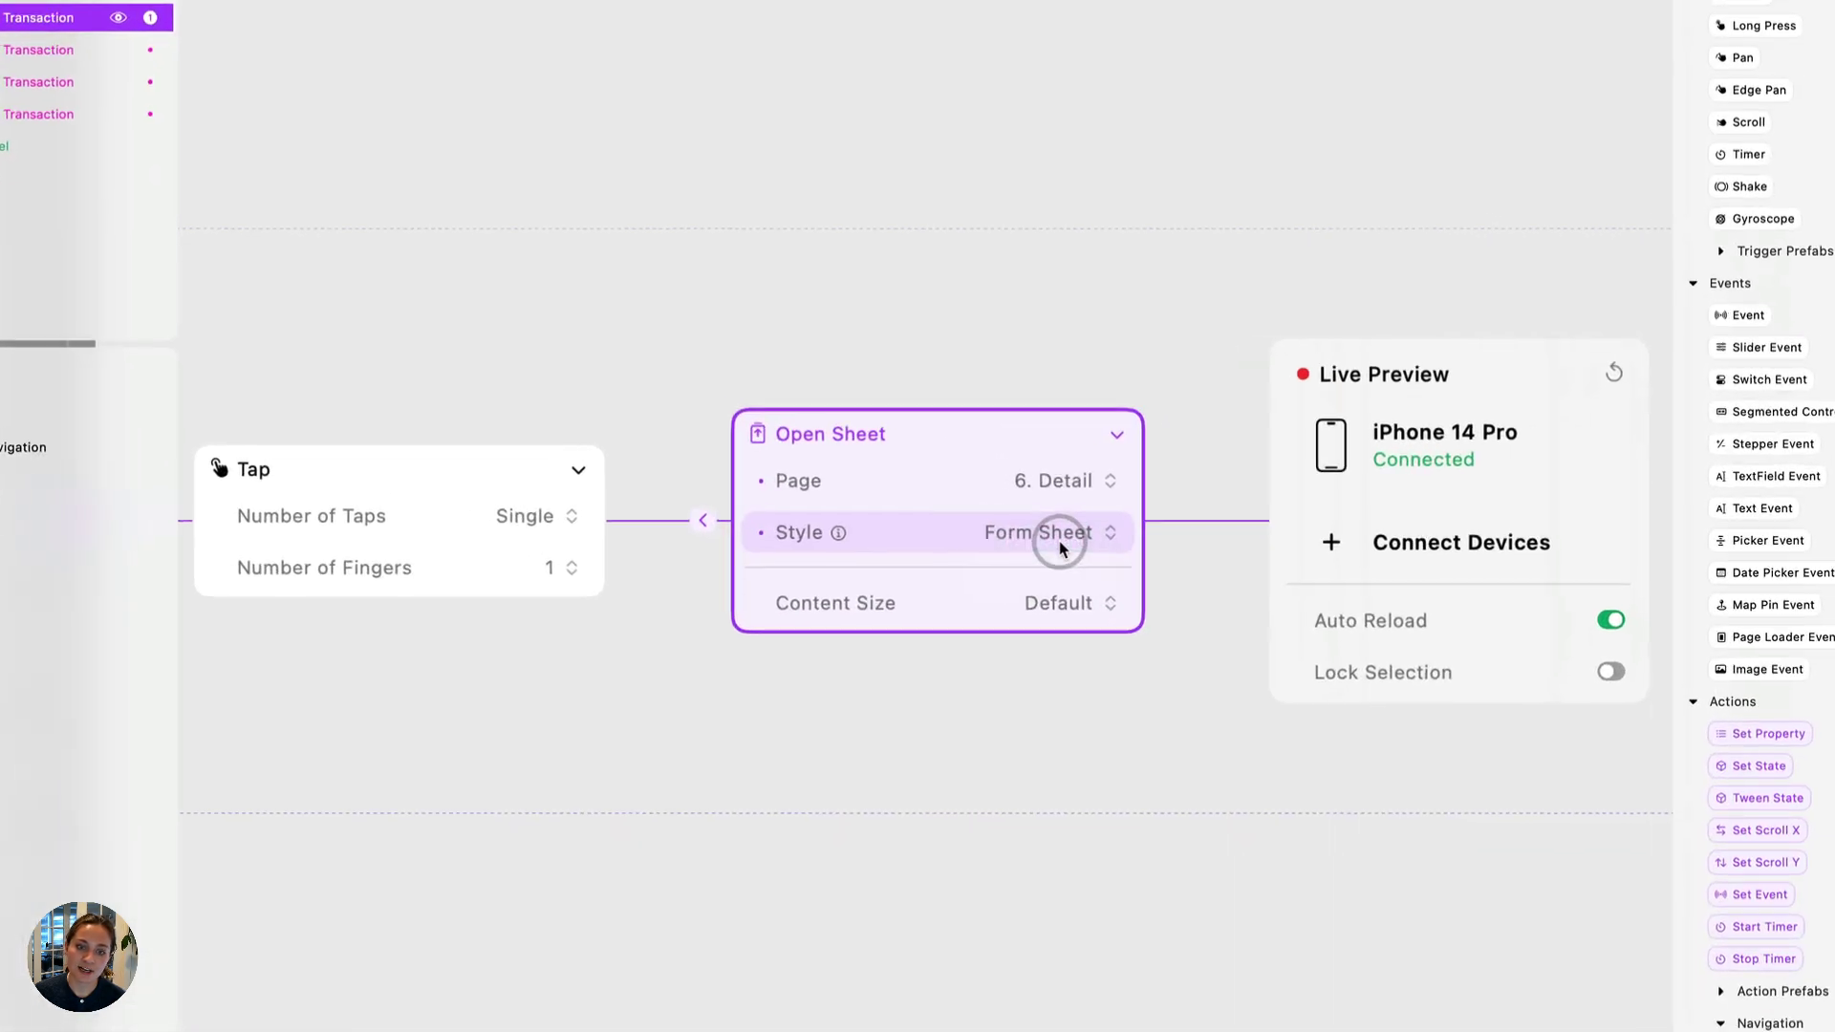
pyautogui.click(1061, 548)
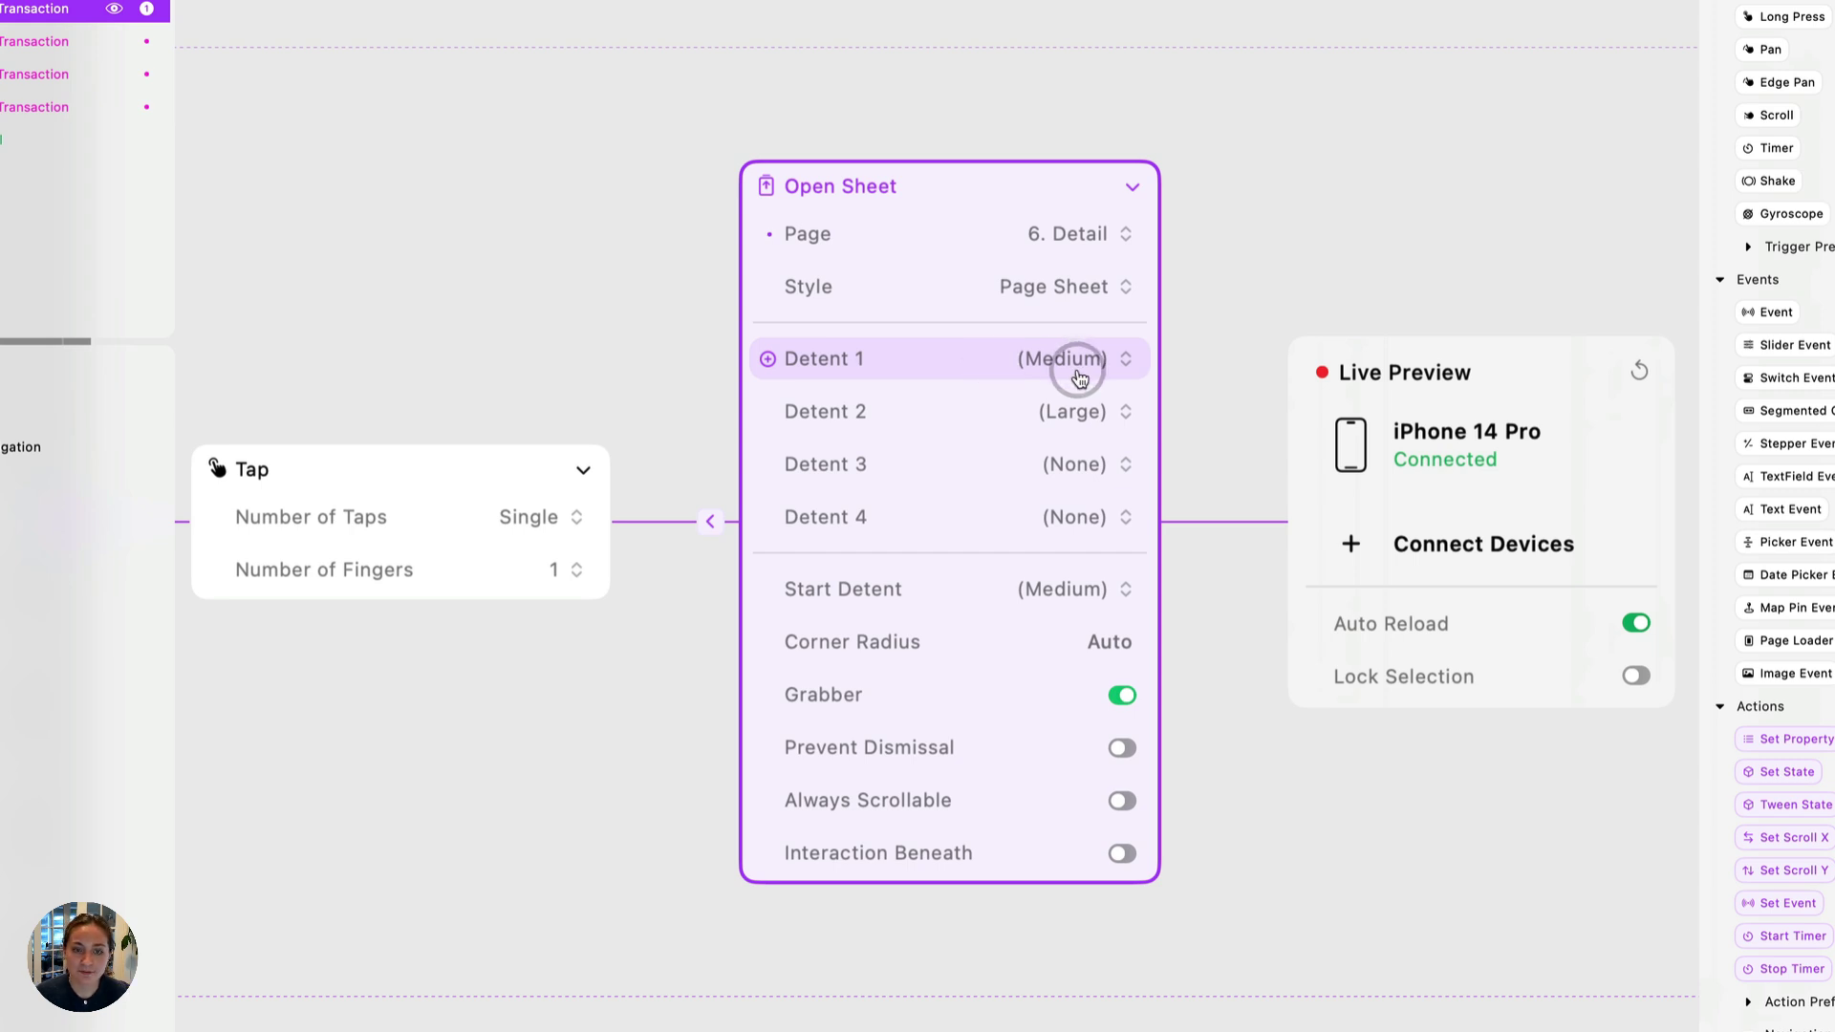
# - Give the sheet a custom Detent 3 of 600 and set its Start Detent to Large
pyautogui.click(1093, 465)
pyautogui.click(1096, 577)
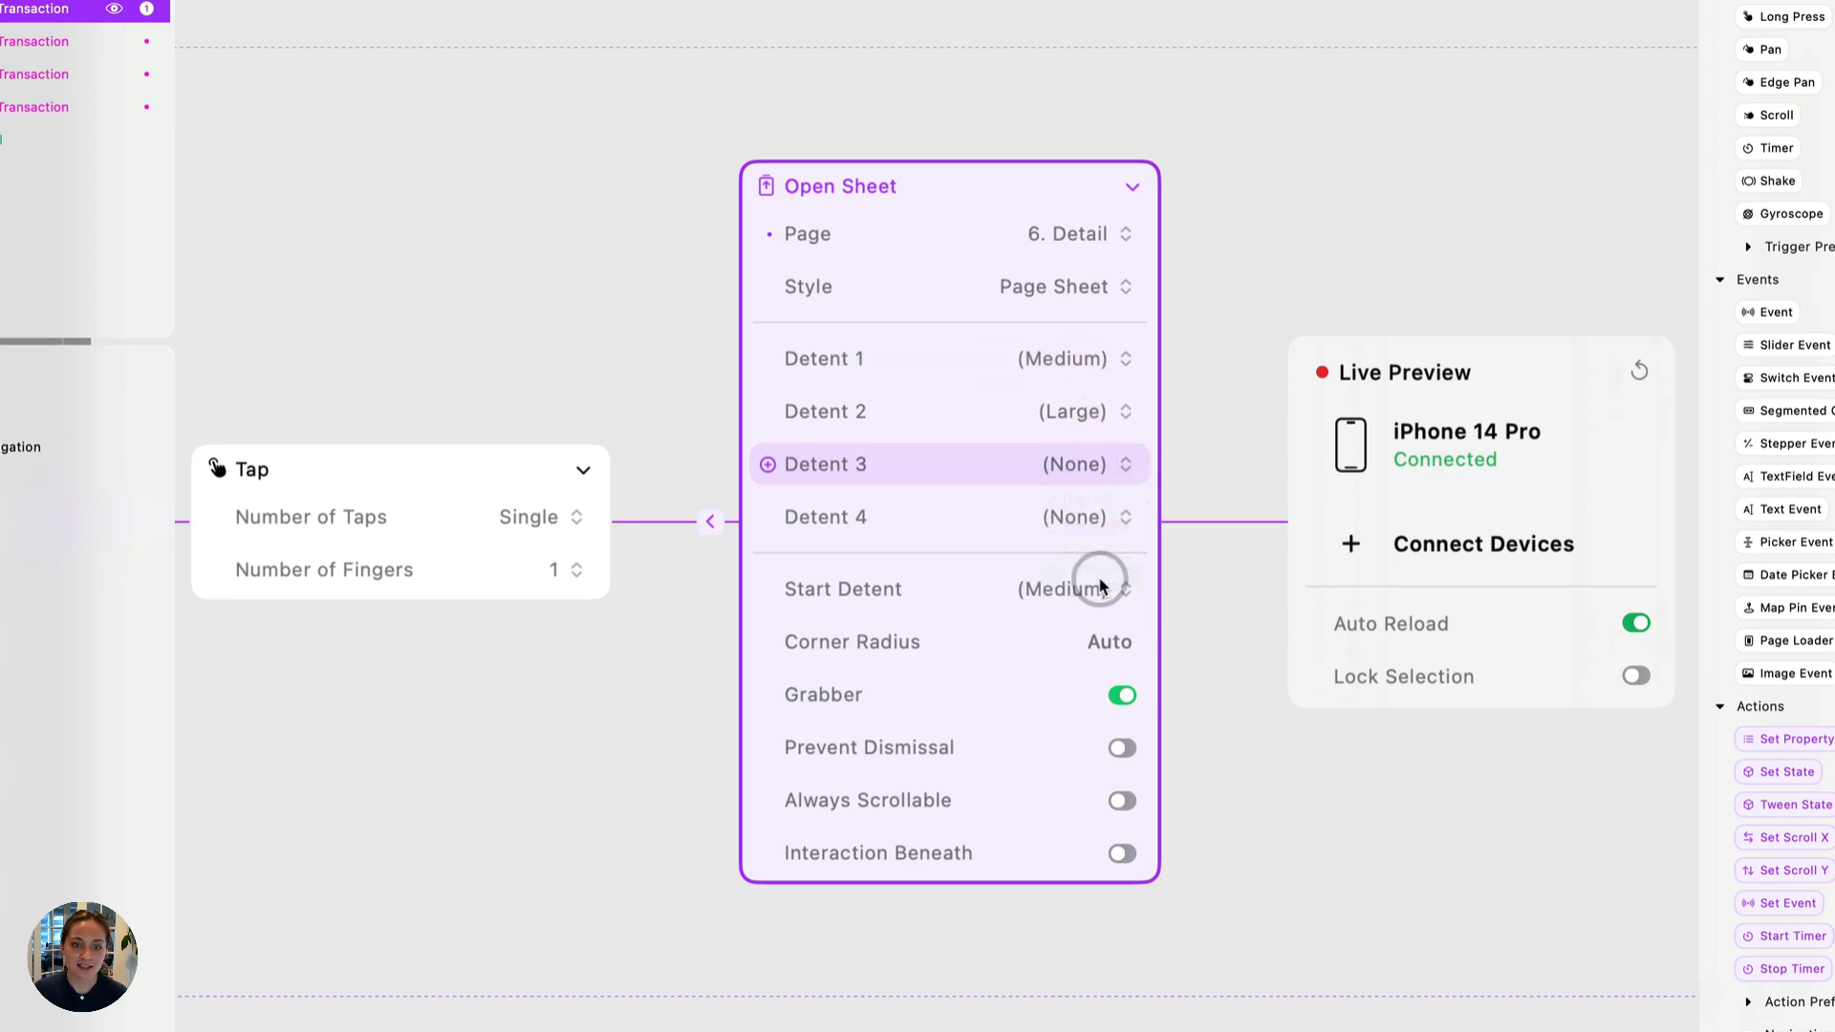
pyautogui.click(1101, 465)
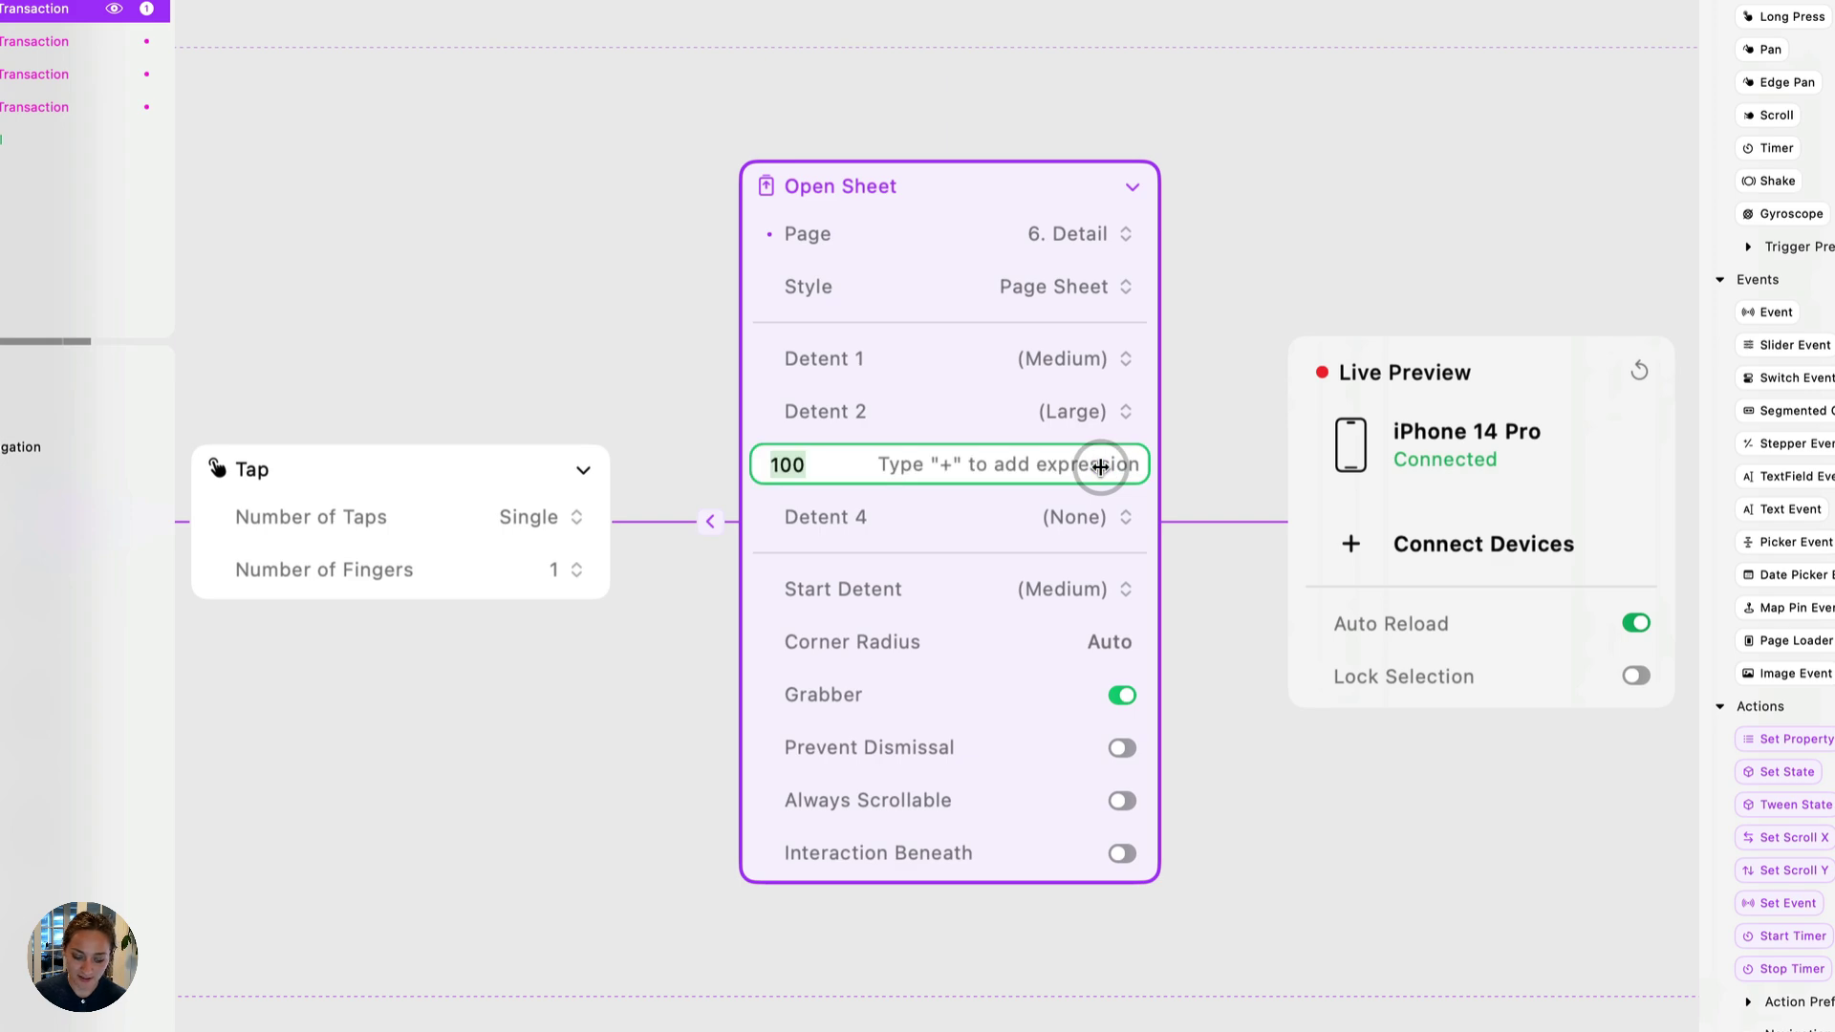
pyautogui.write('600')
pyautogui.press('Return')
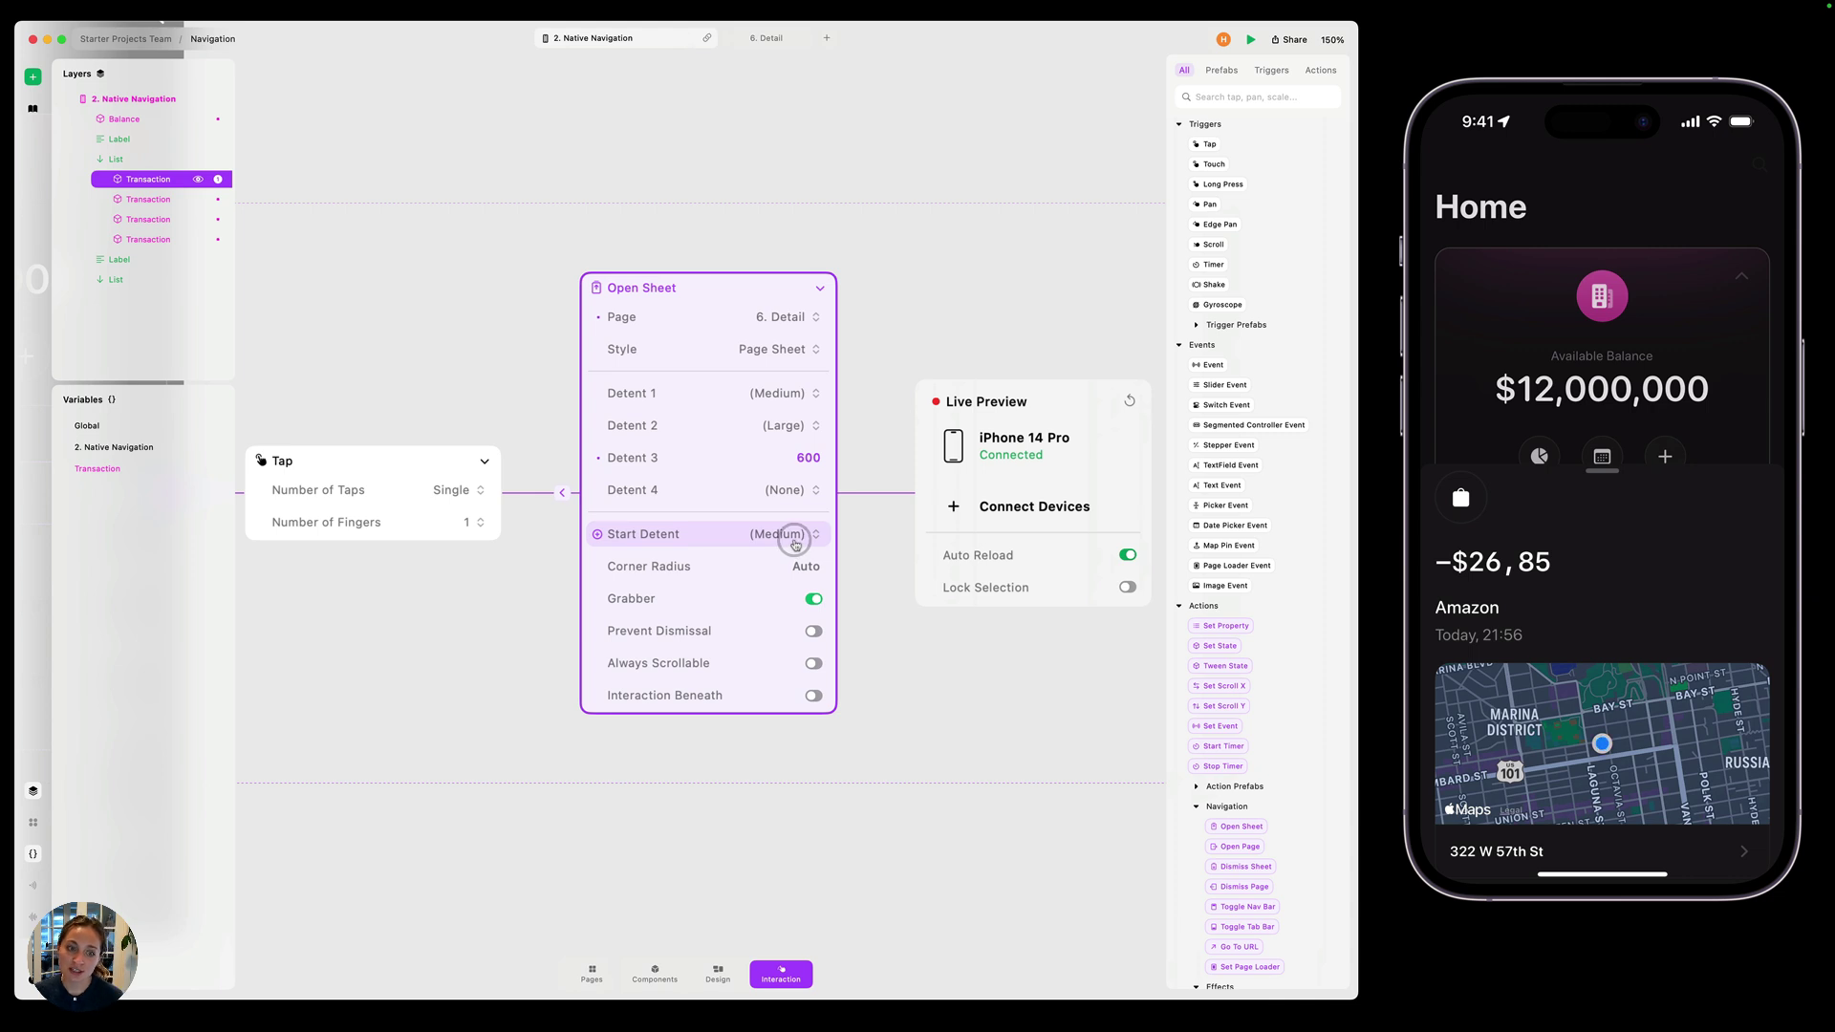
pyautogui.click(792, 541)
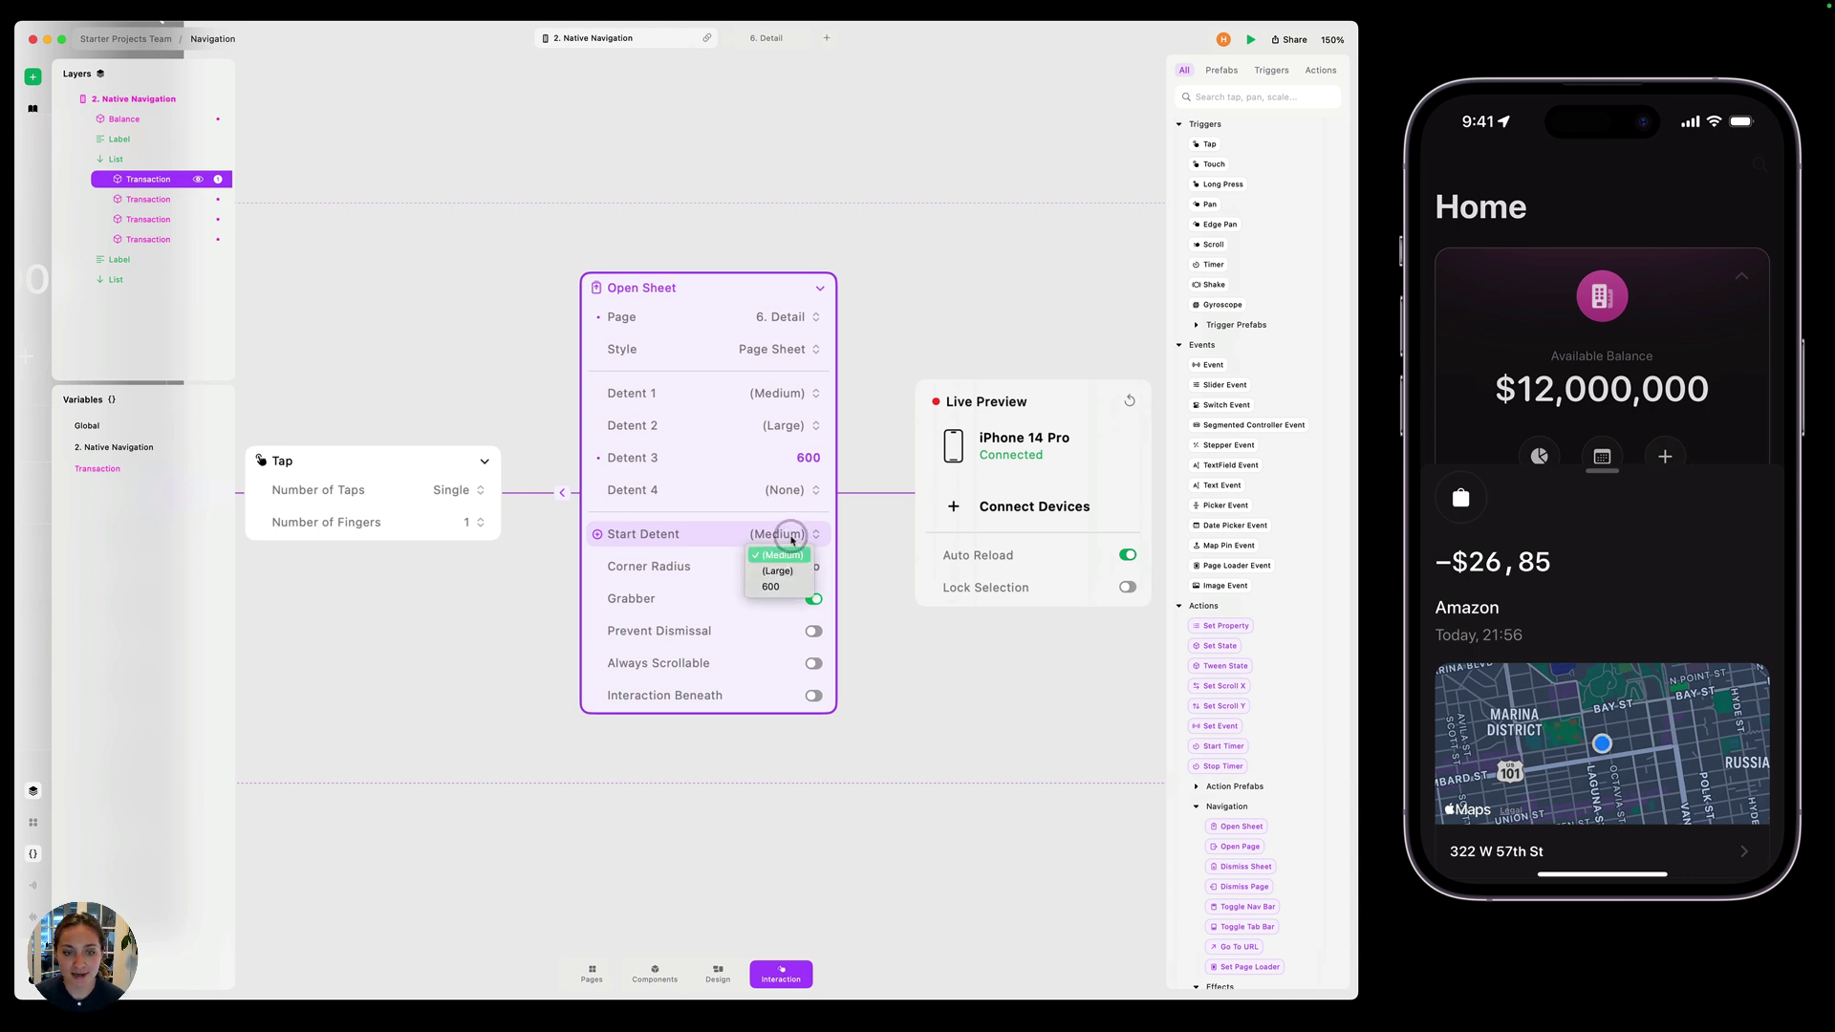
pyautogui.click(789, 571)
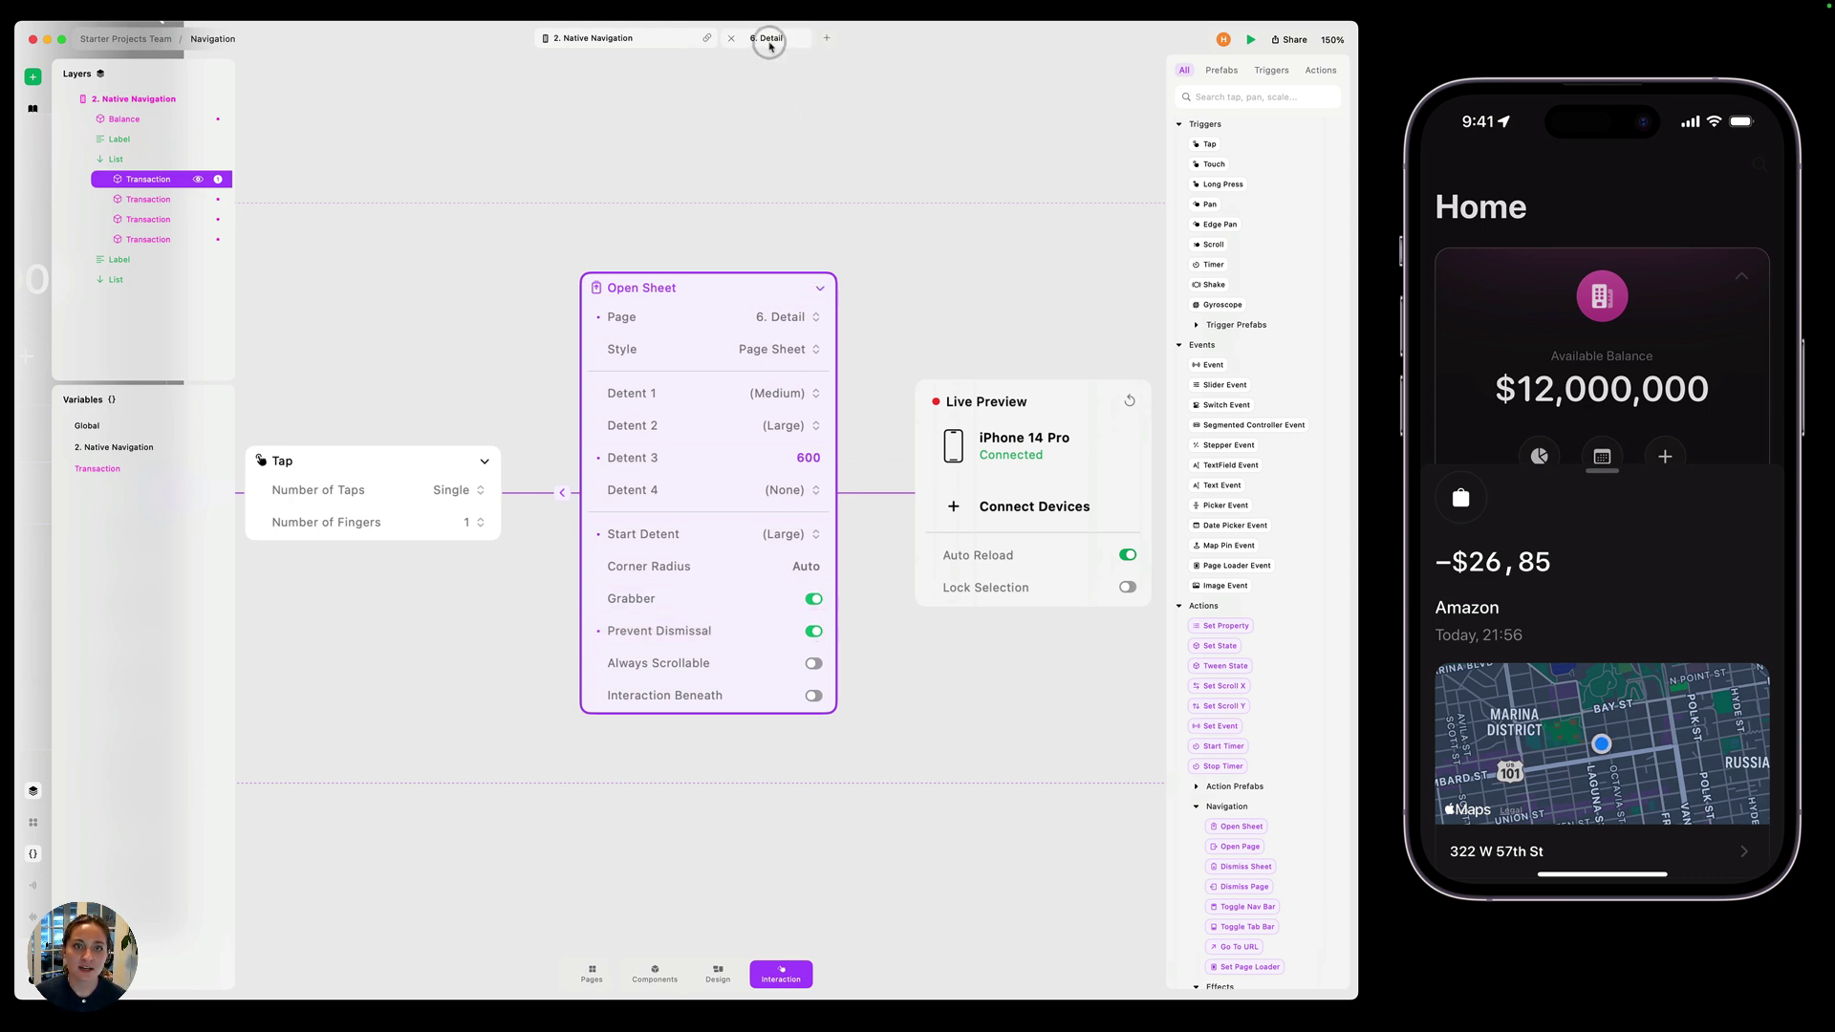
# - On the 6. Detail page, add a tap trigger to the whole page with a Dismiss Sheet action
pyautogui.click(770, 40)
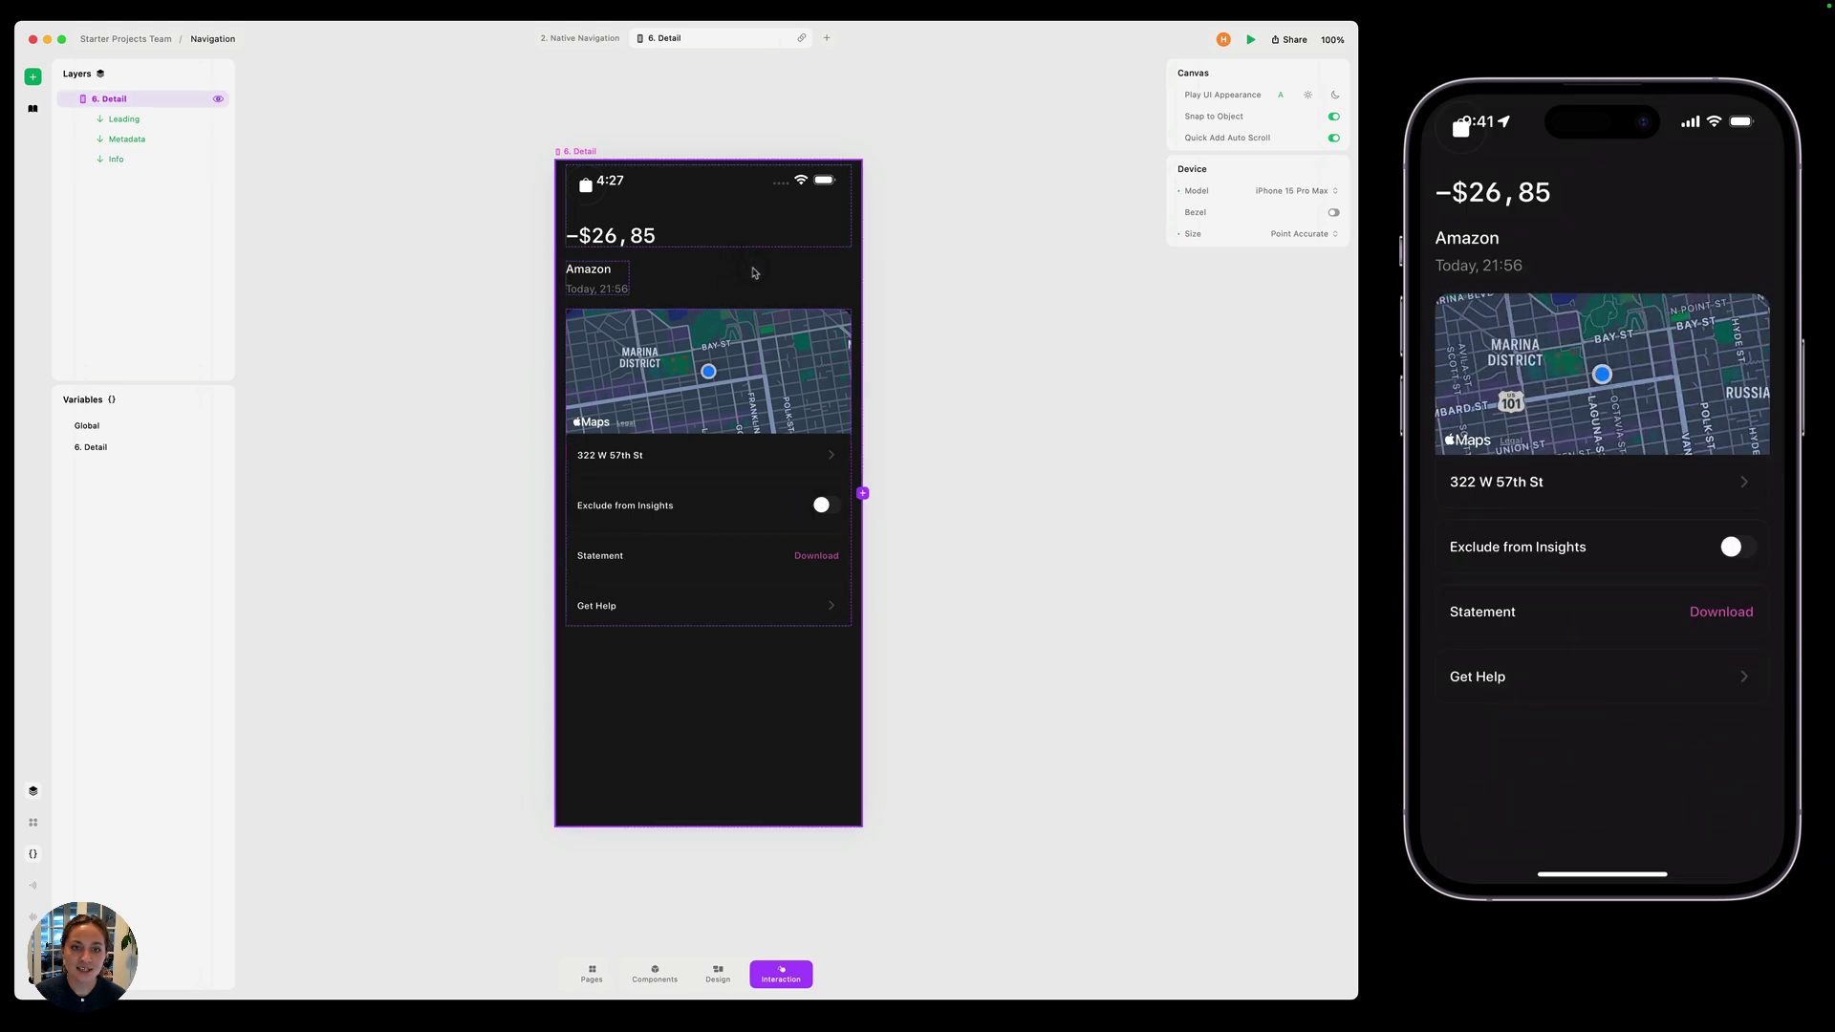
pyautogui.click(587, 154)
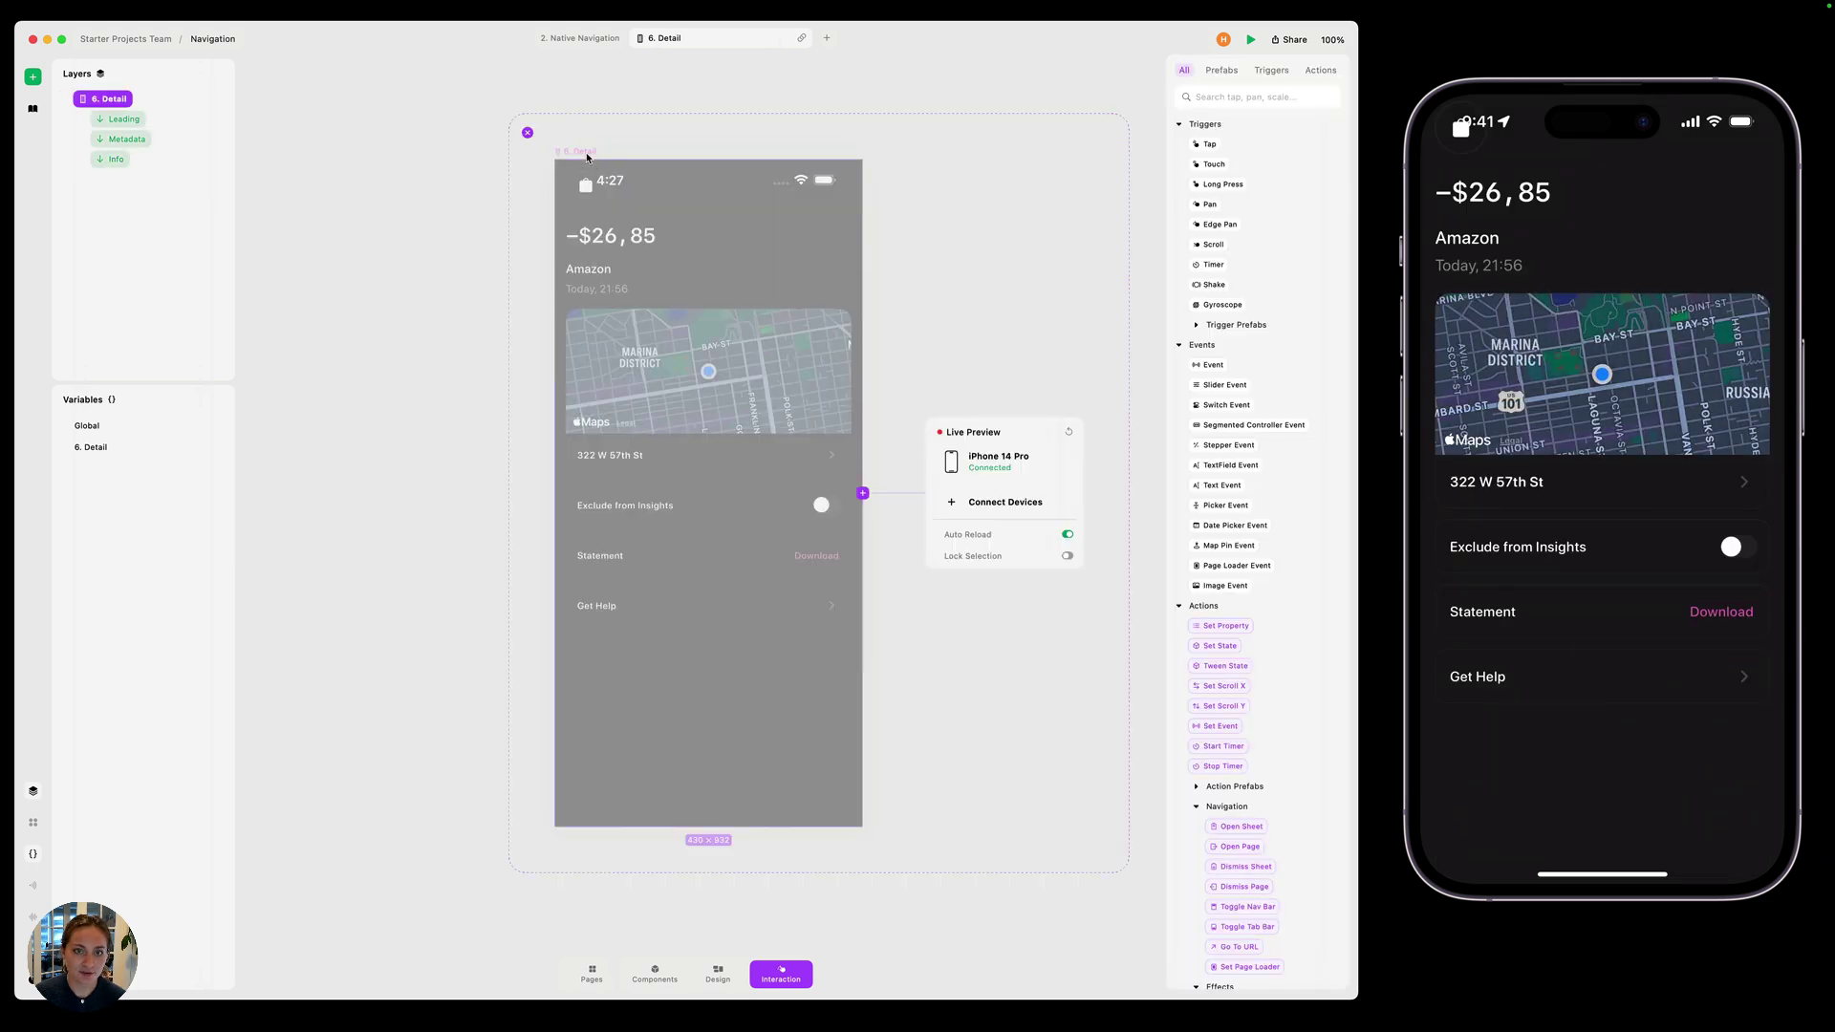
pyautogui.click(694, 187)
pyautogui.click(718, 340)
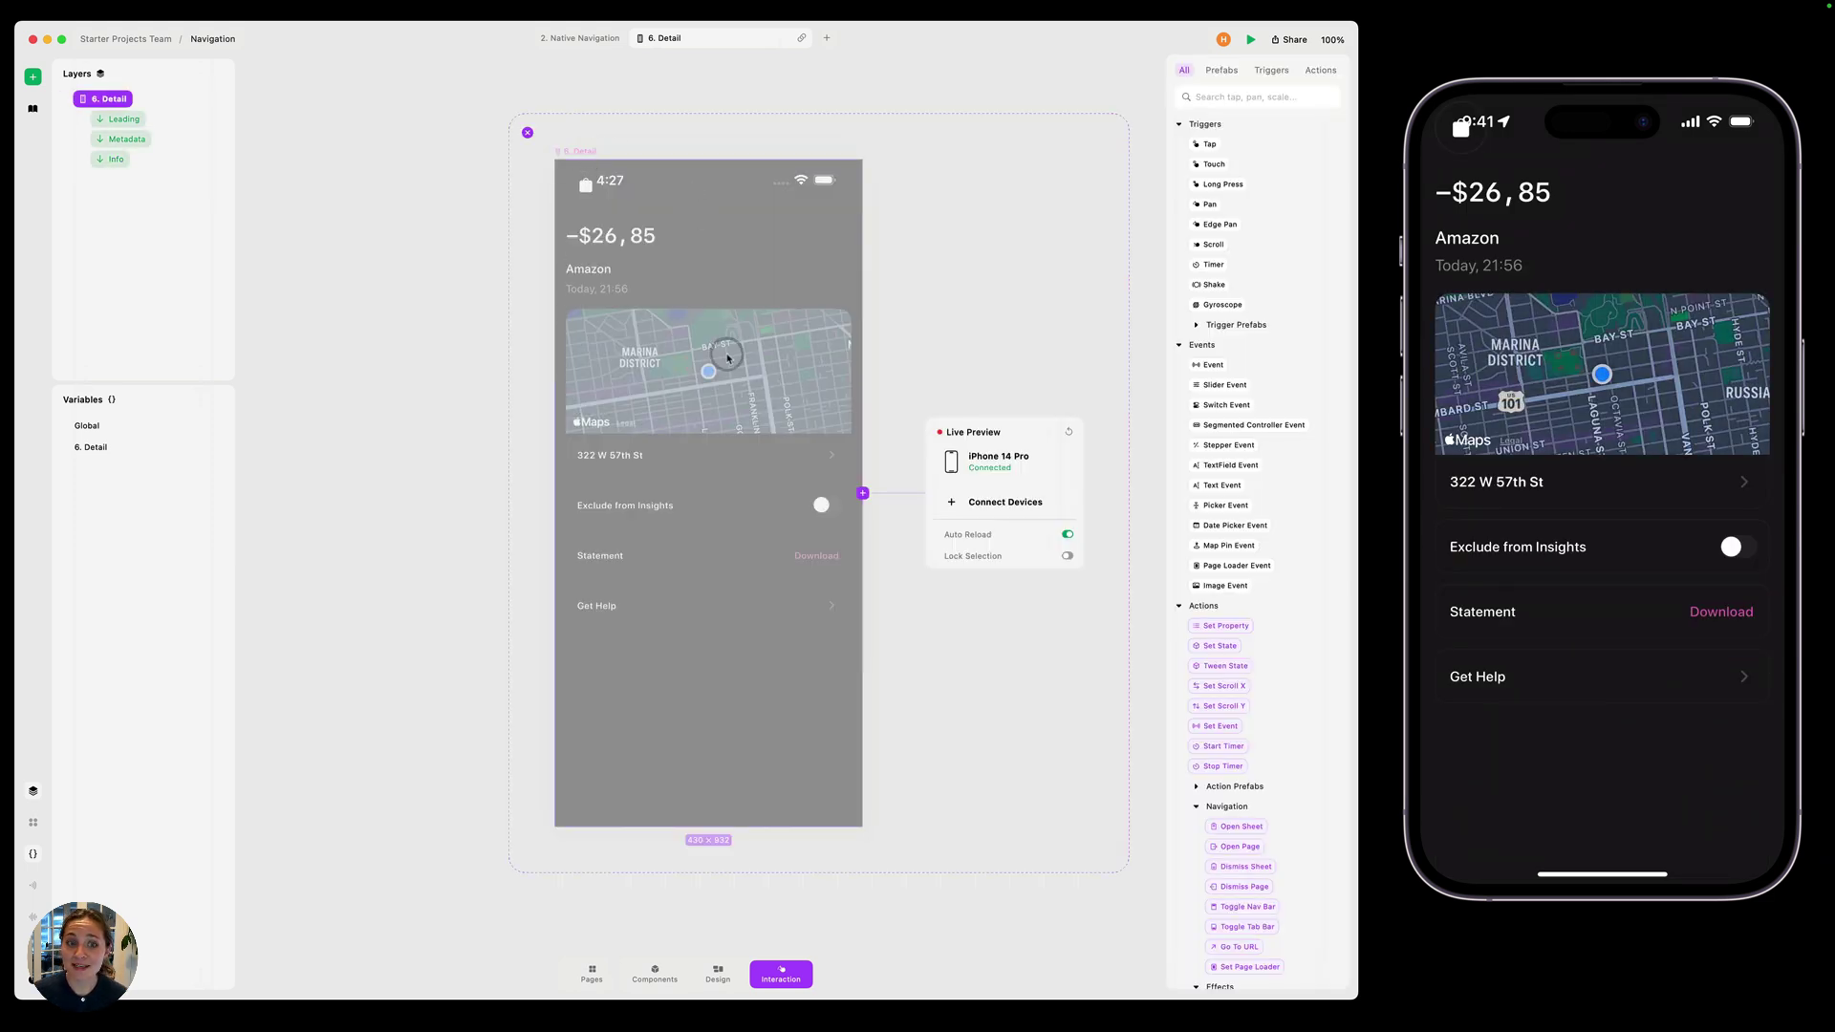
pyautogui.click(781, 829)
pyautogui.click(743, 514)
pyautogui.click(863, 493)
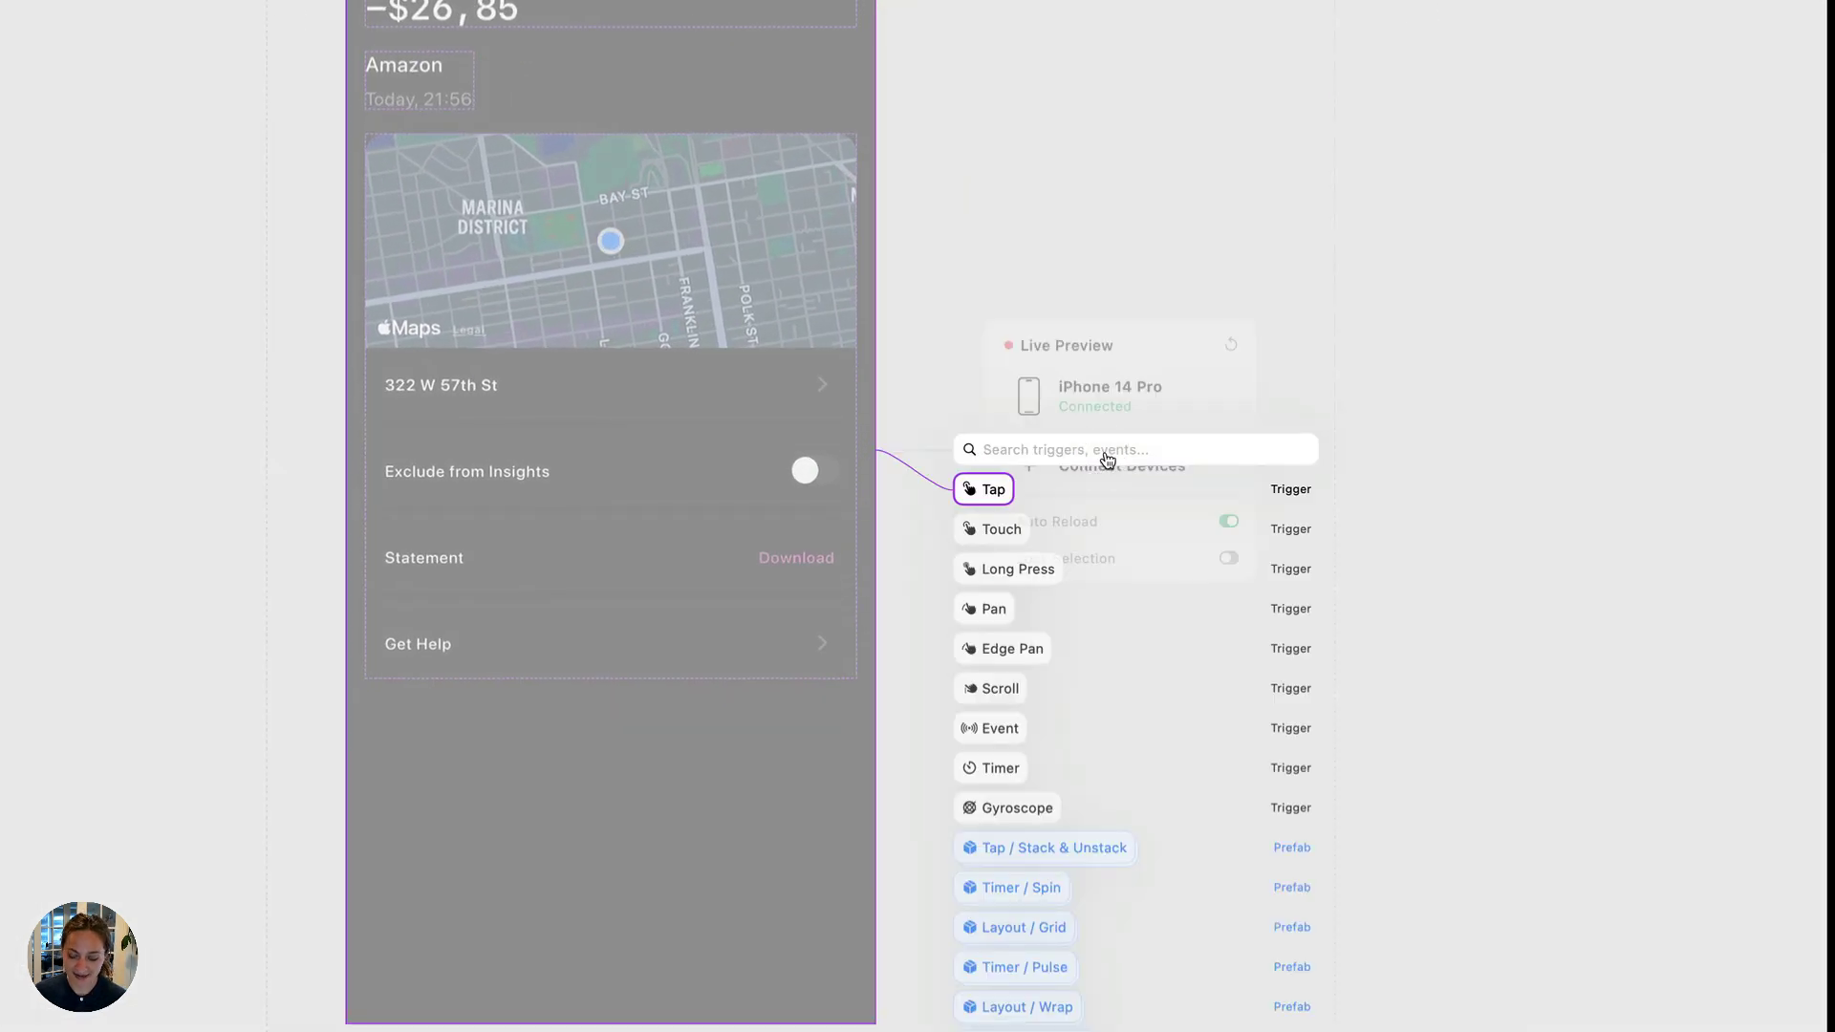
pyautogui.press('Return')
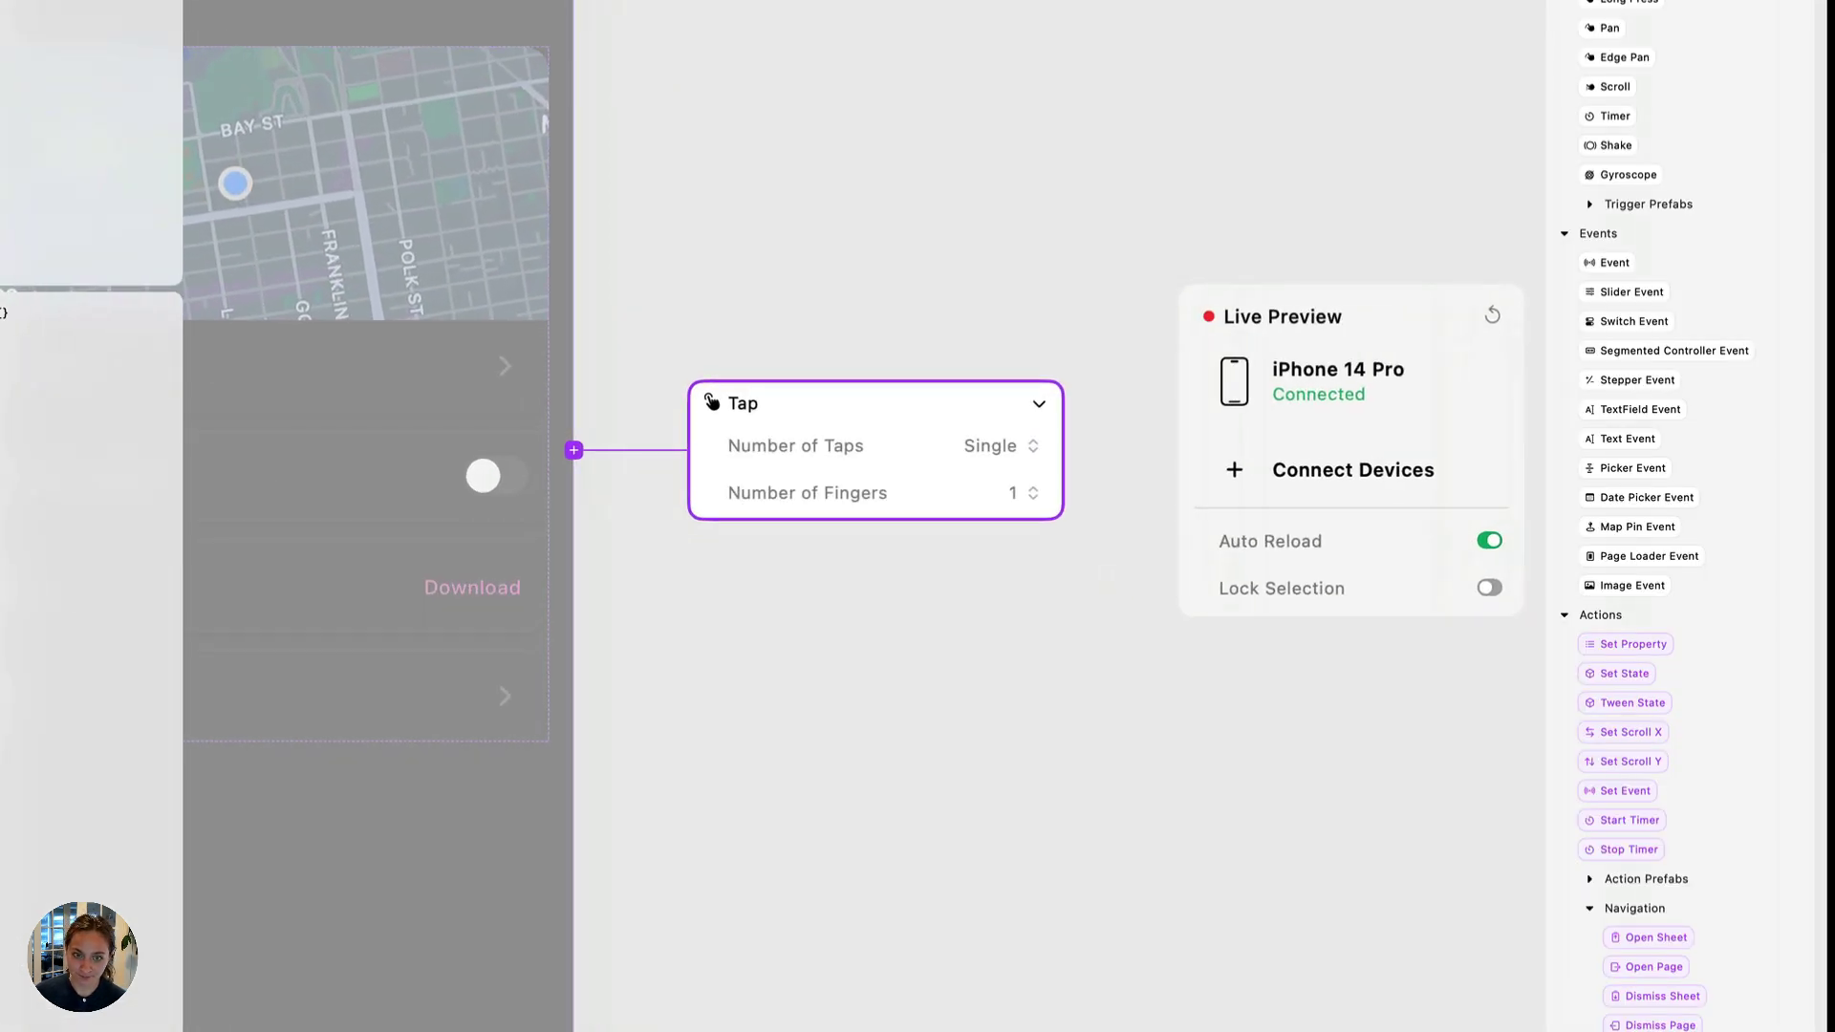
pyautogui.click(1086, 451)
pyautogui.write('di')
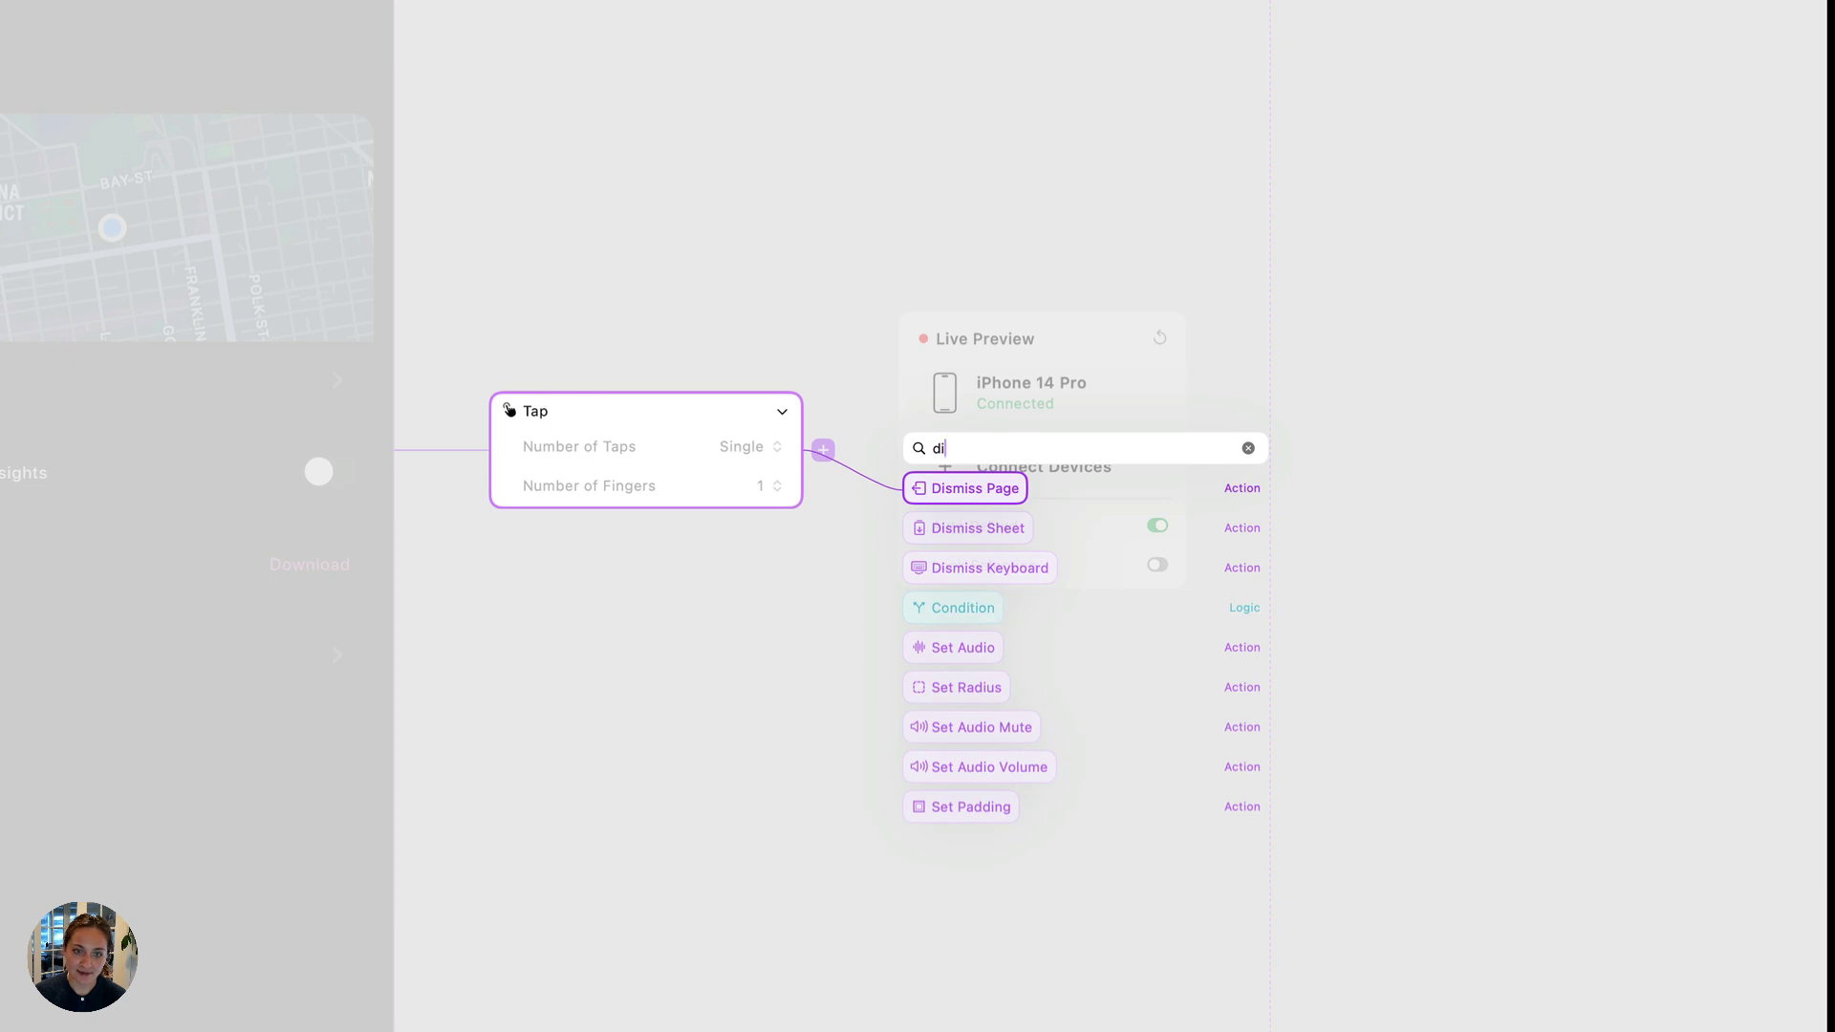
pyautogui.press('Down')
pyautogui.press('Return')
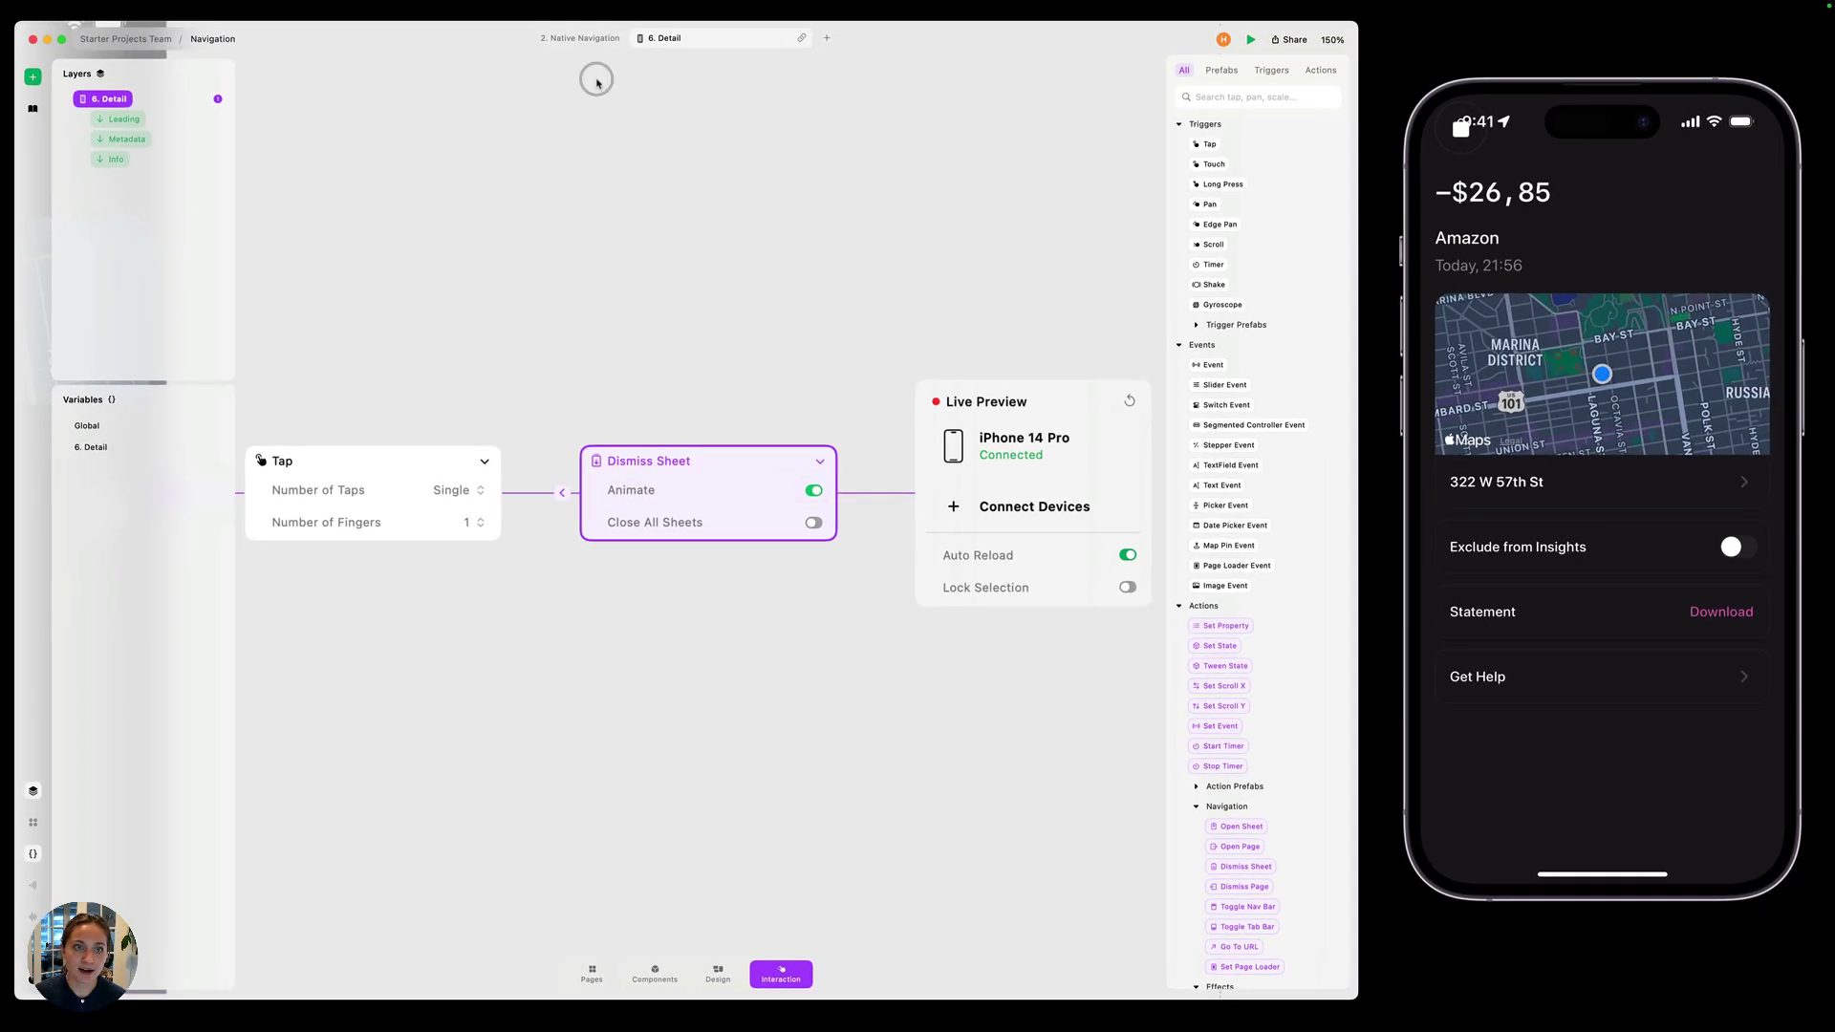
# - Return to the 2. Native Navigation page and turn off Prevent Dismissal for the Amazon transaction's Open Sheet action
pyautogui.click(591, 43)
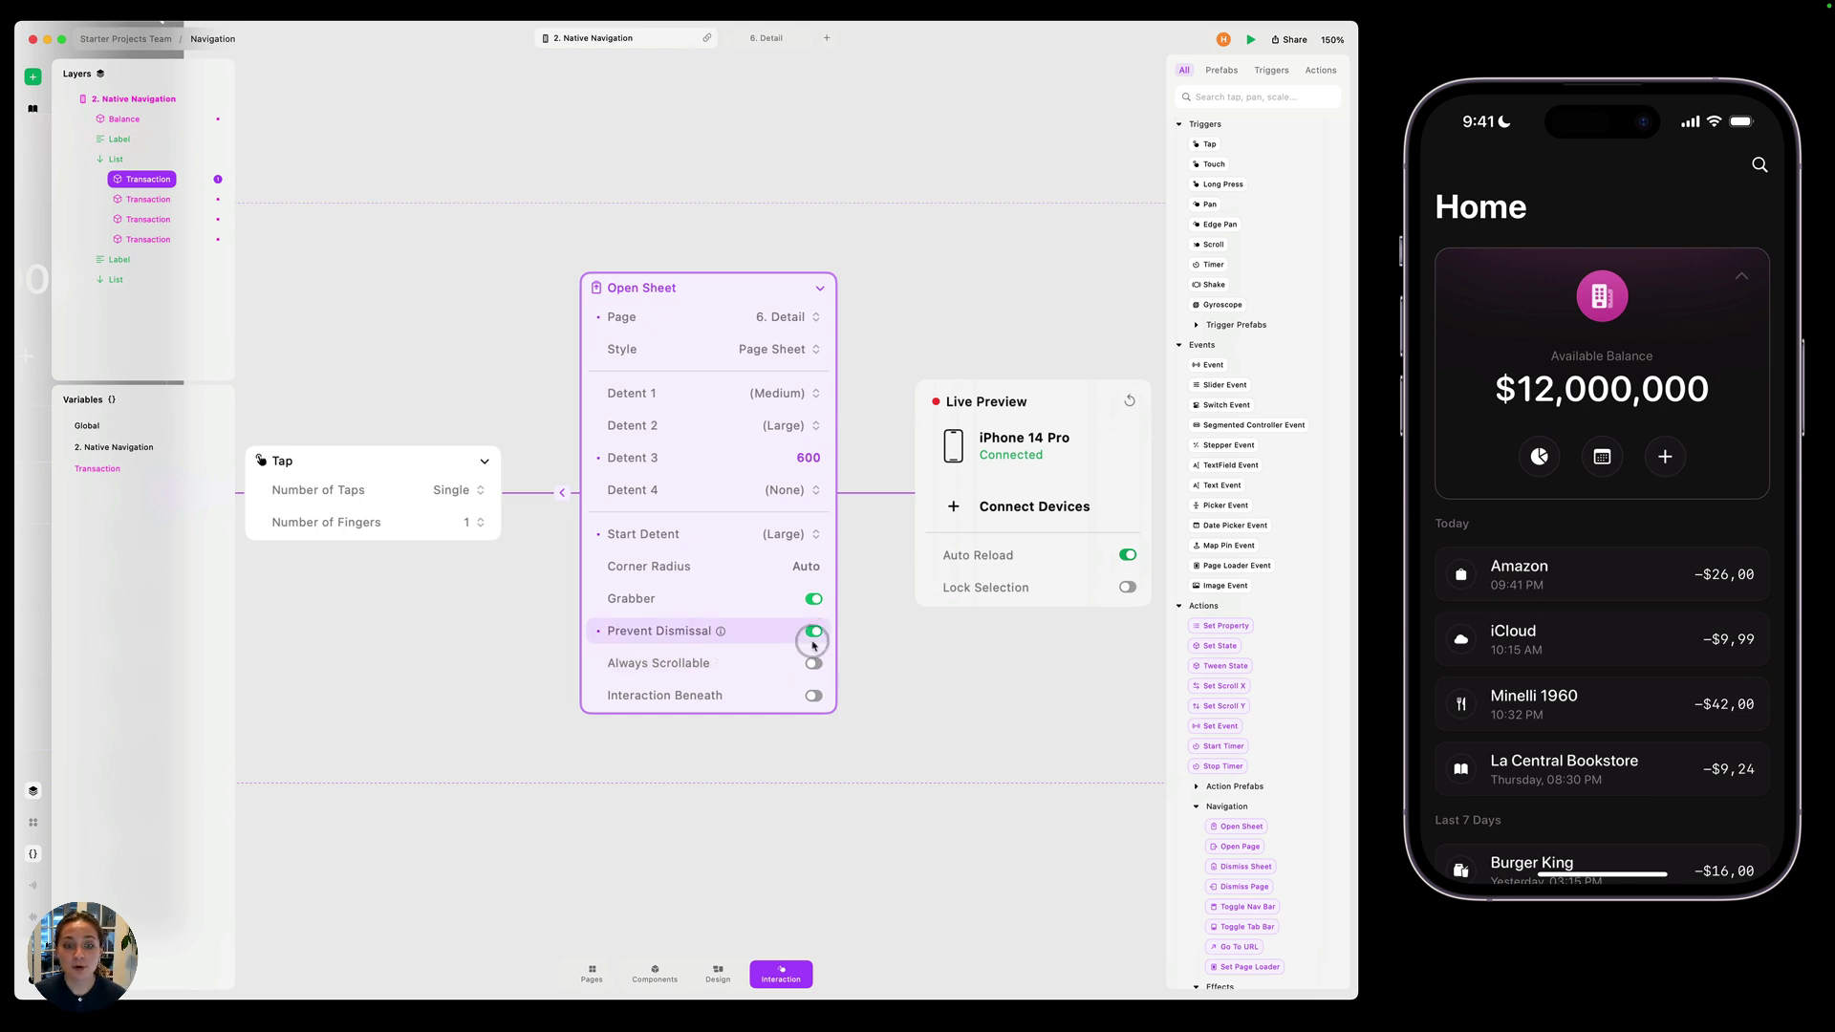
pyautogui.click(813, 631)
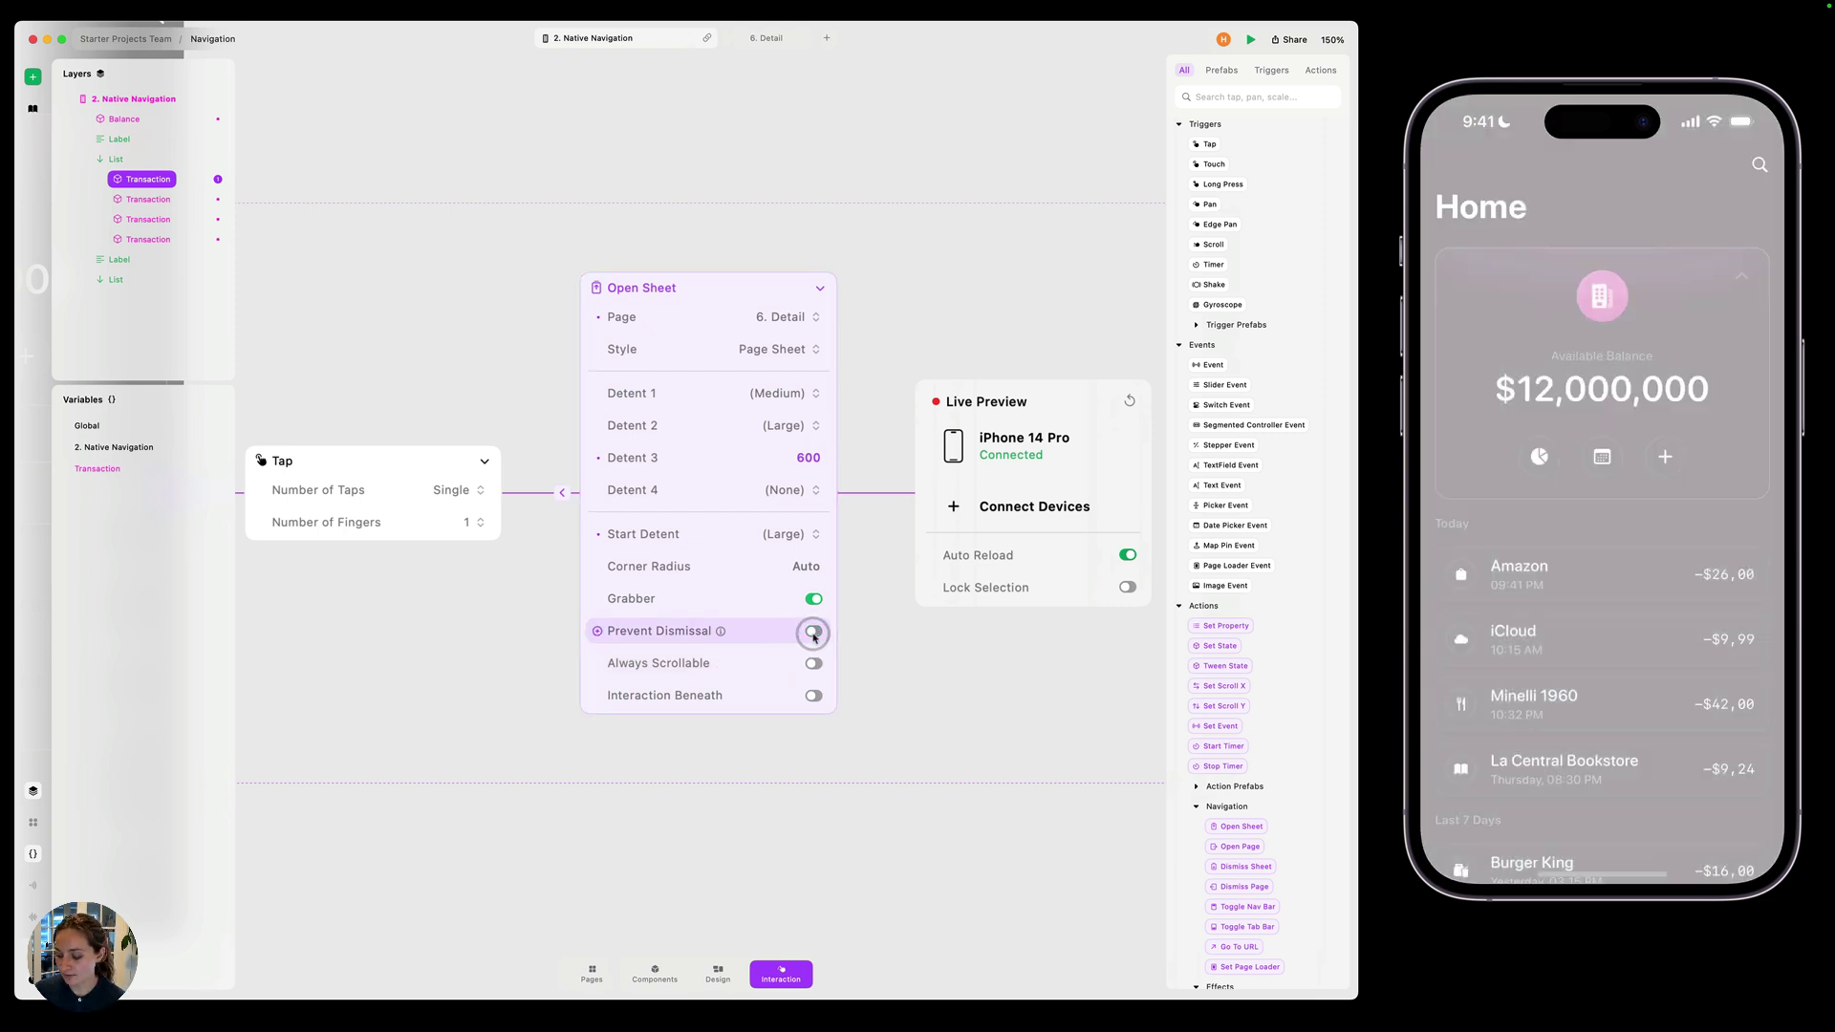